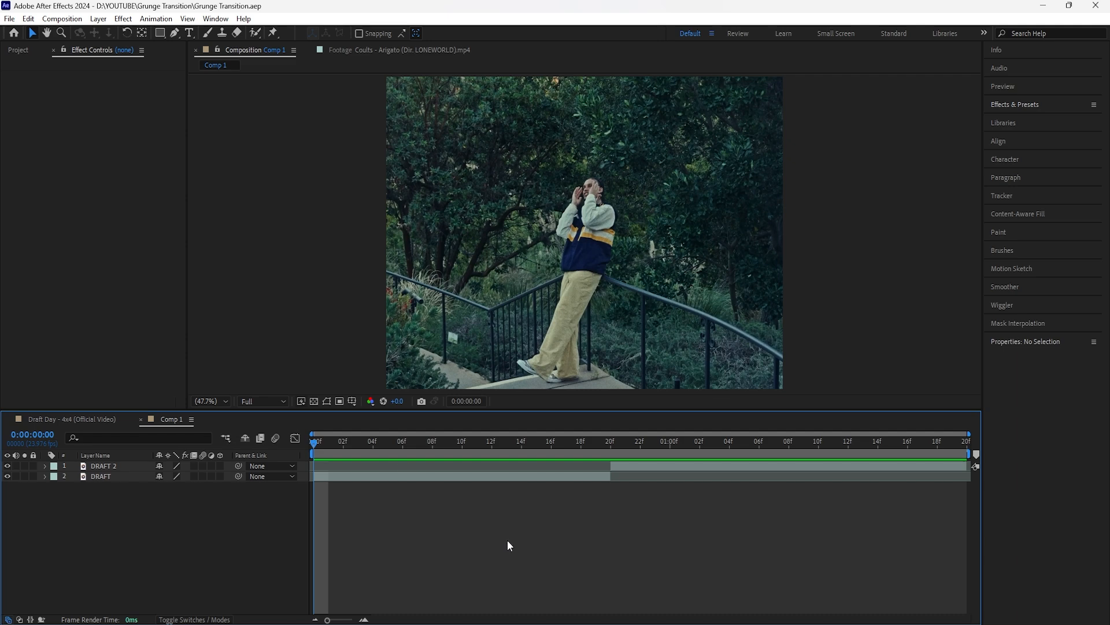
Step: Apply the Posterize Time effect to the DRAFT 2 clip at the cut, frame 0:00:00:20
{"action": "left_click_drag", "start_coordinate": [325, 443], "coordinate": [613, 443]}
{"action": "left_click", "coordinate": [629, 466]}
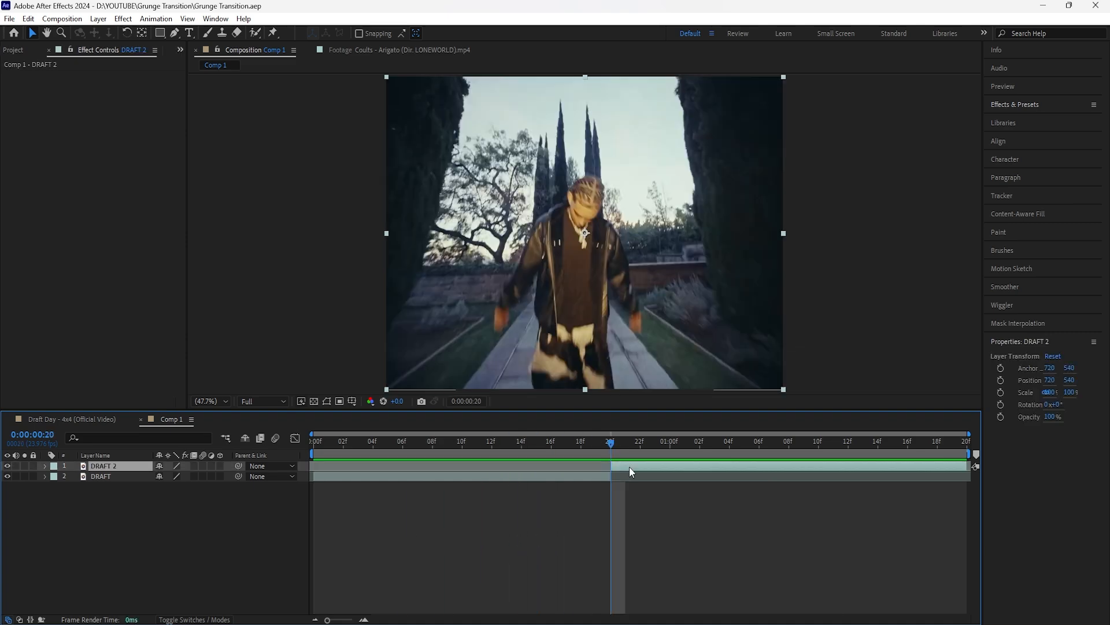
{"action": "left_click", "coordinate": [126, 476]}
{"action": "left_click", "coordinate": [127, 467]}
{"action": "left_click_drag", "start_coordinate": [637, 445], "coordinate": [615, 500]}
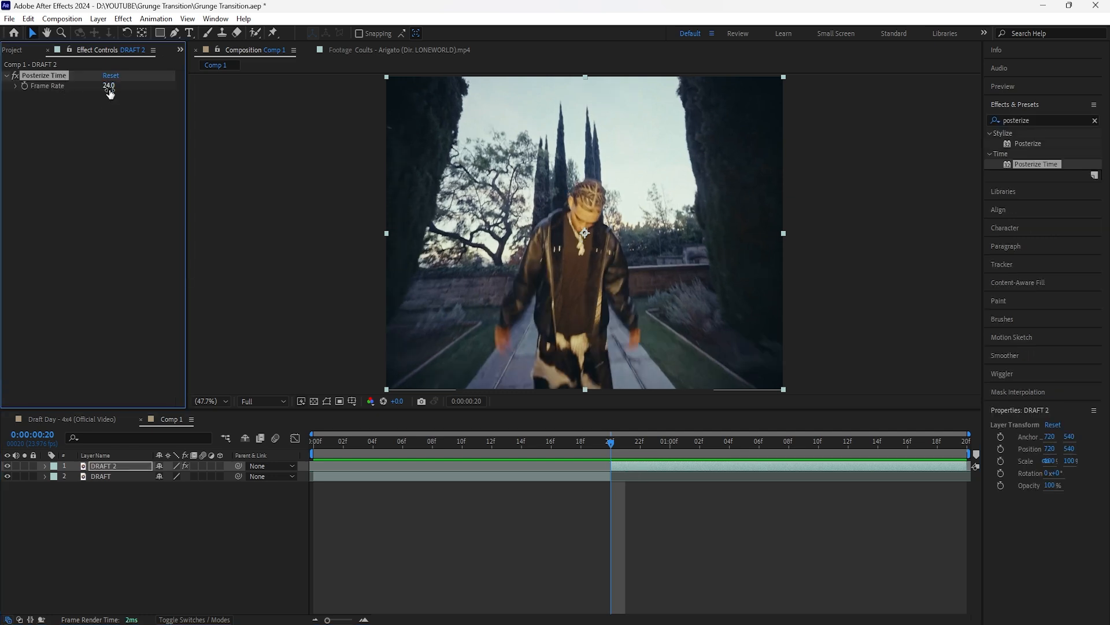
Step: Set the Posterize Time frame rate to 14 and preview the composition
{"action": "left_click", "coordinate": [110, 140]}
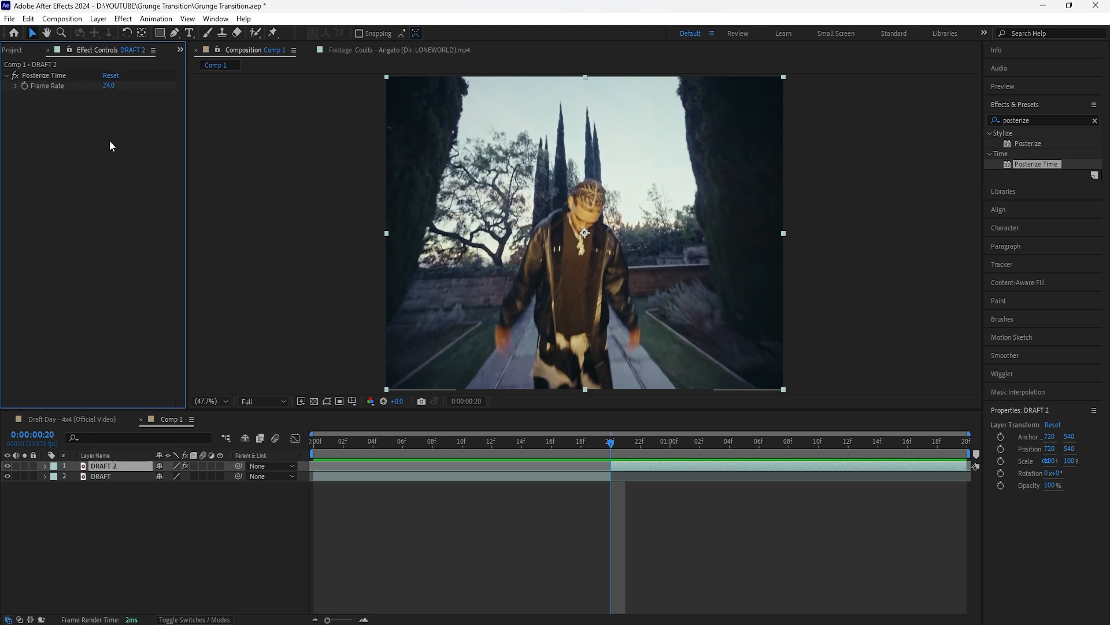
{"action": "left_click", "coordinate": [109, 85]}
{"action": "type", "text": "14"}
{"action": "key", "text": "Return"}
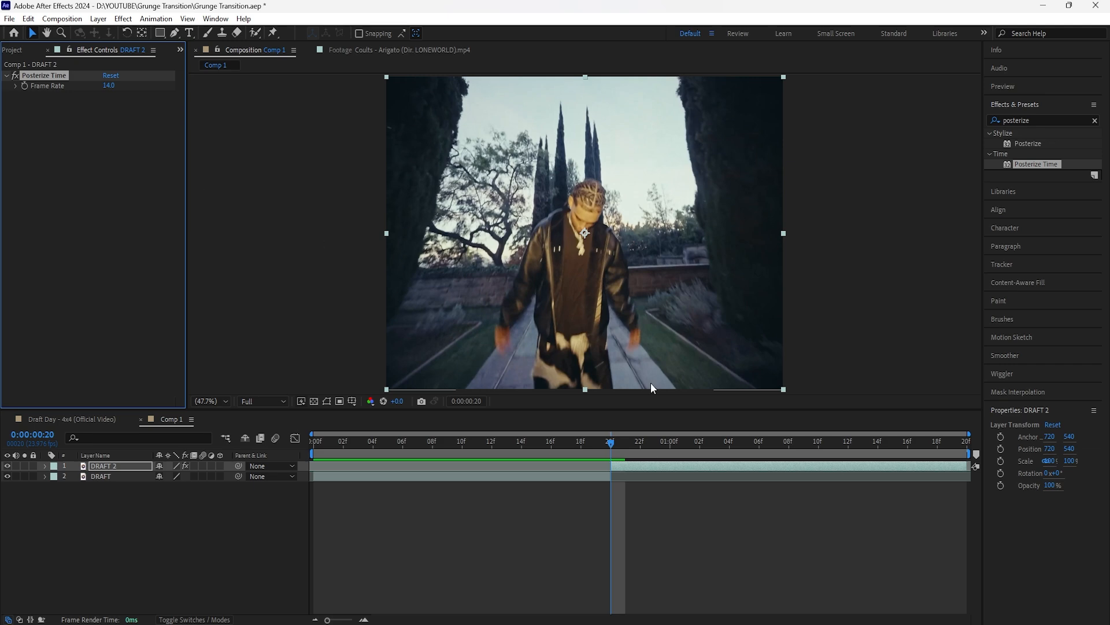
{"action": "key", "text": "space"}
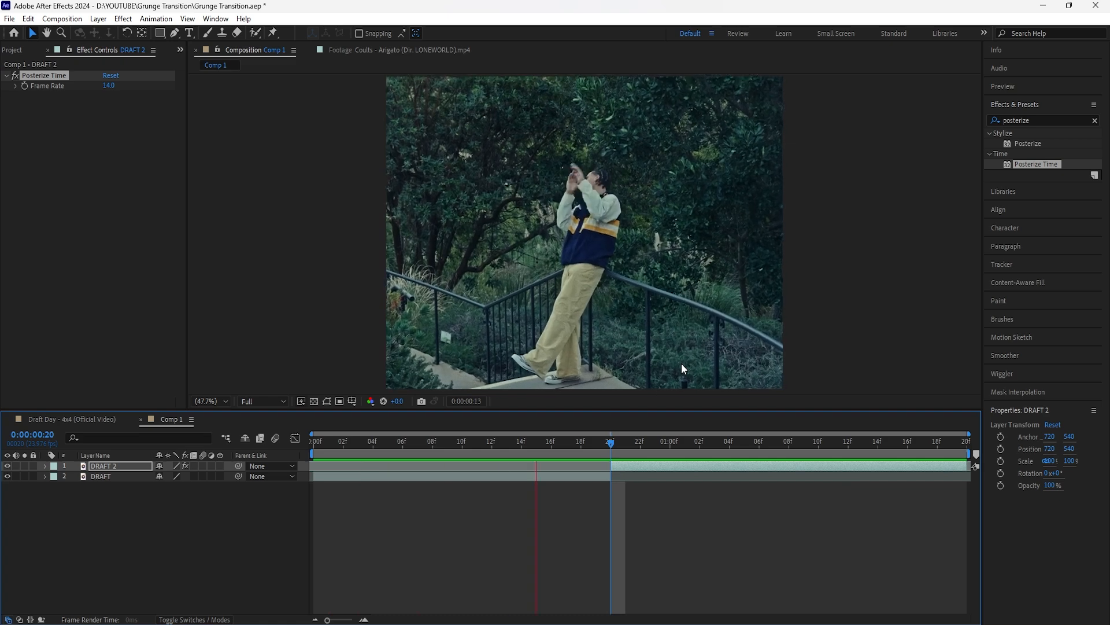
{"action": "key", "text": "space"}
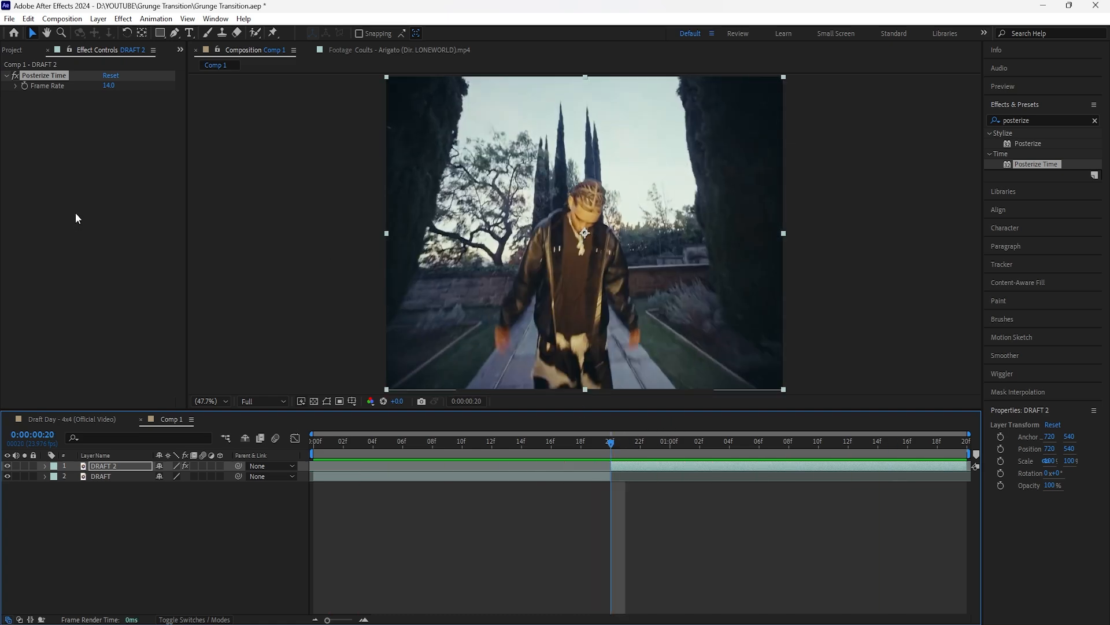
Step: Create an adjustment layer above DRAFT 2 and trim its start to the cut at 0:00:00:20
{"action": "left_click", "coordinate": [128, 464]}
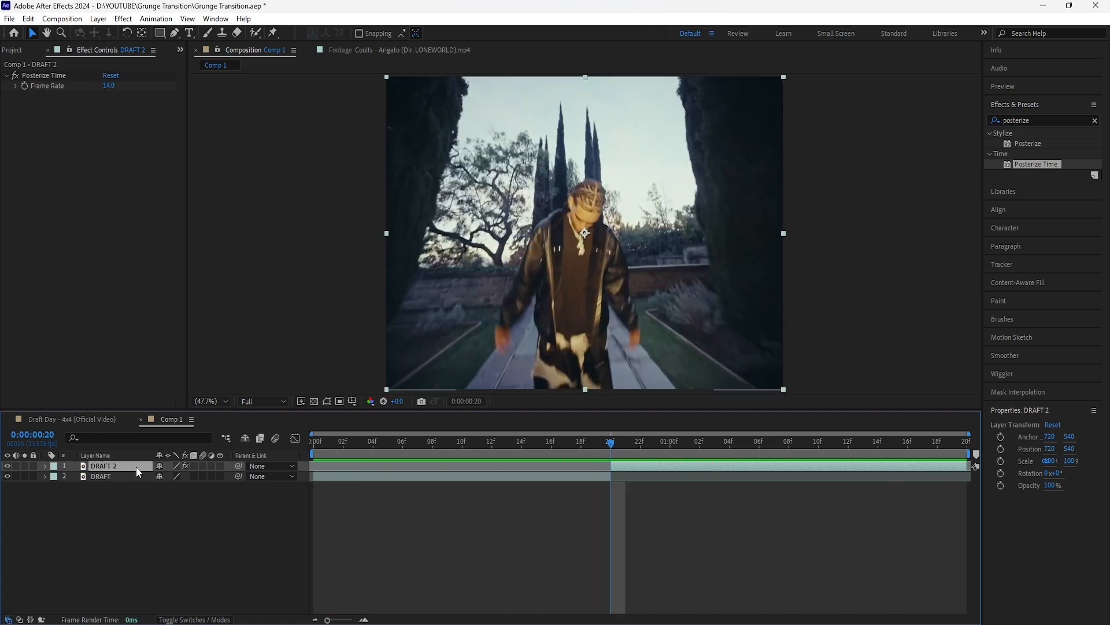
{"action": "right_click", "coordinate": [165, 490]}
{"action": "mouse_move", "coordinate": [230, 344]}
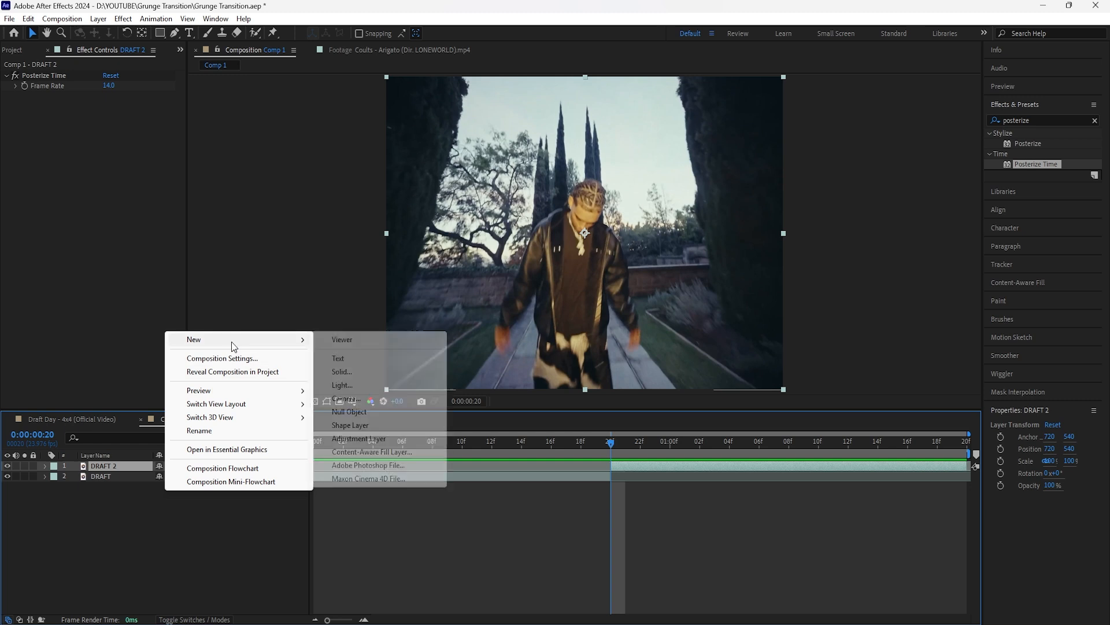
{"action": "left_click", "coordinate": [382, 439]}
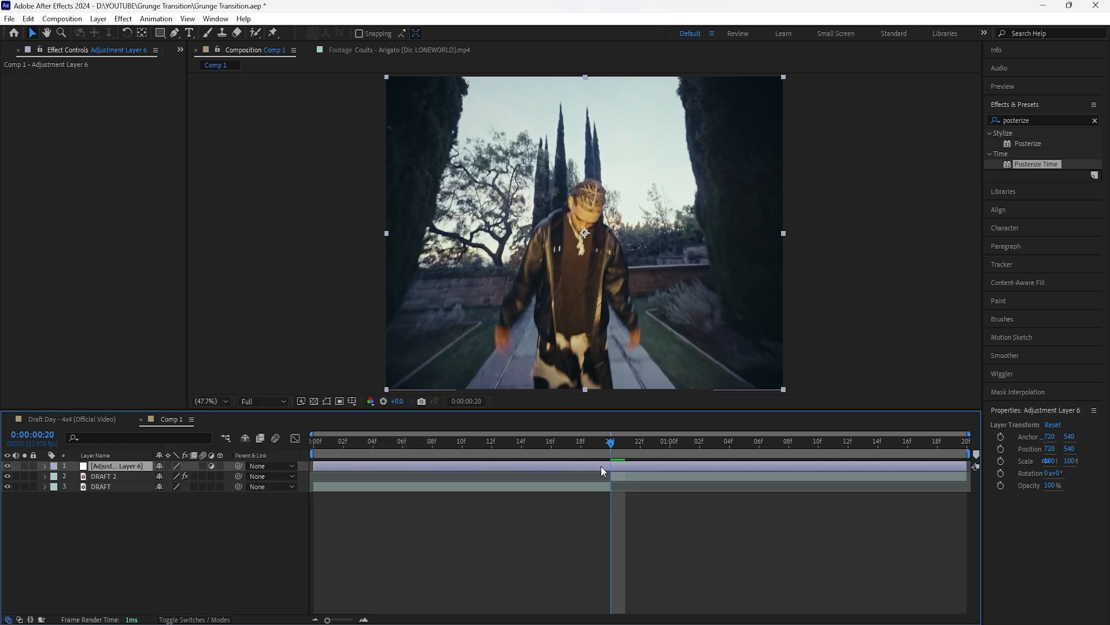
{"action": "left_click_drag", "start_coordinate": [313, 469], "coordinate": [611, 469]}
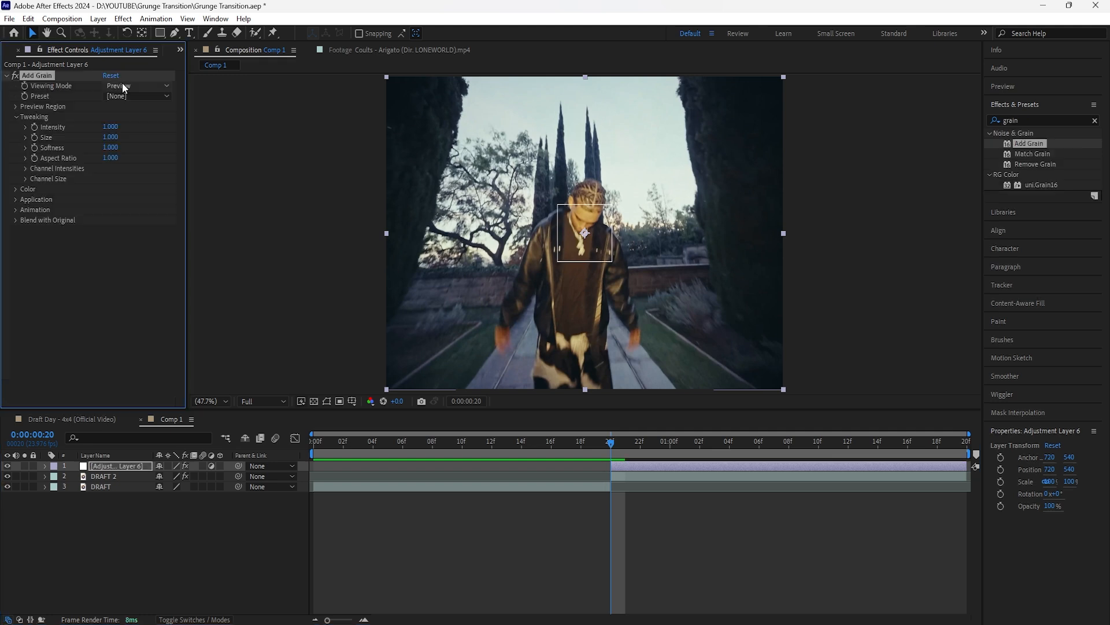
Step: Apply Add Grain to the adjustment layer, with Final Output viewing mode and the Kodak Vision 500T (5279) preset
{"action": "left_click", "coordinate": [139, 86]}
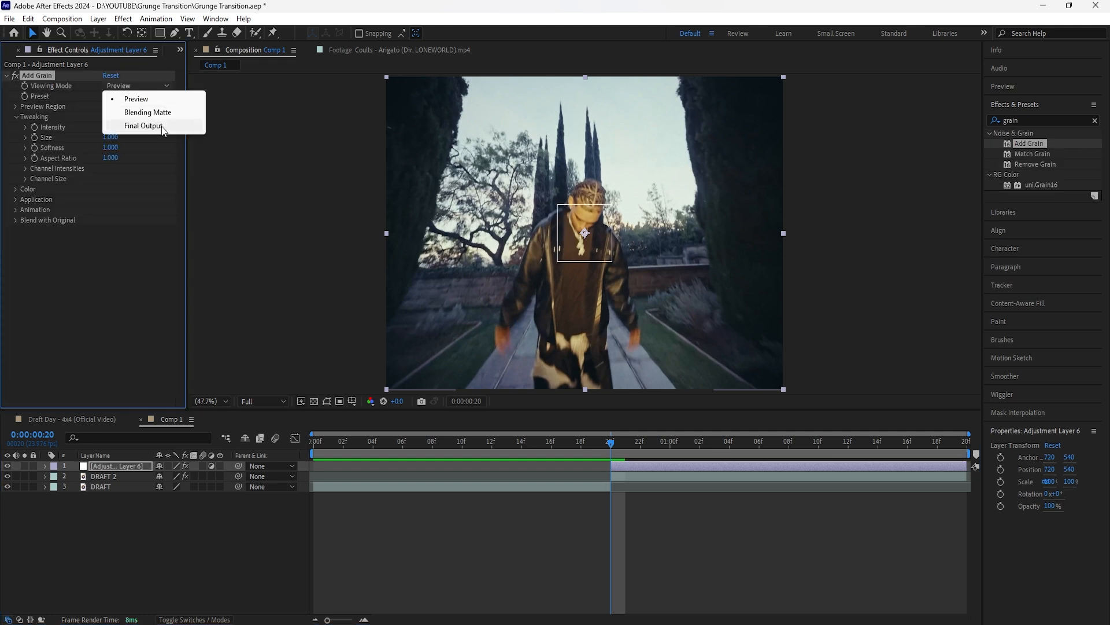
{"action": "left_click", "coordinate": [161, 126]}
{"action": "left_click", "coordinate": [127, 95]}
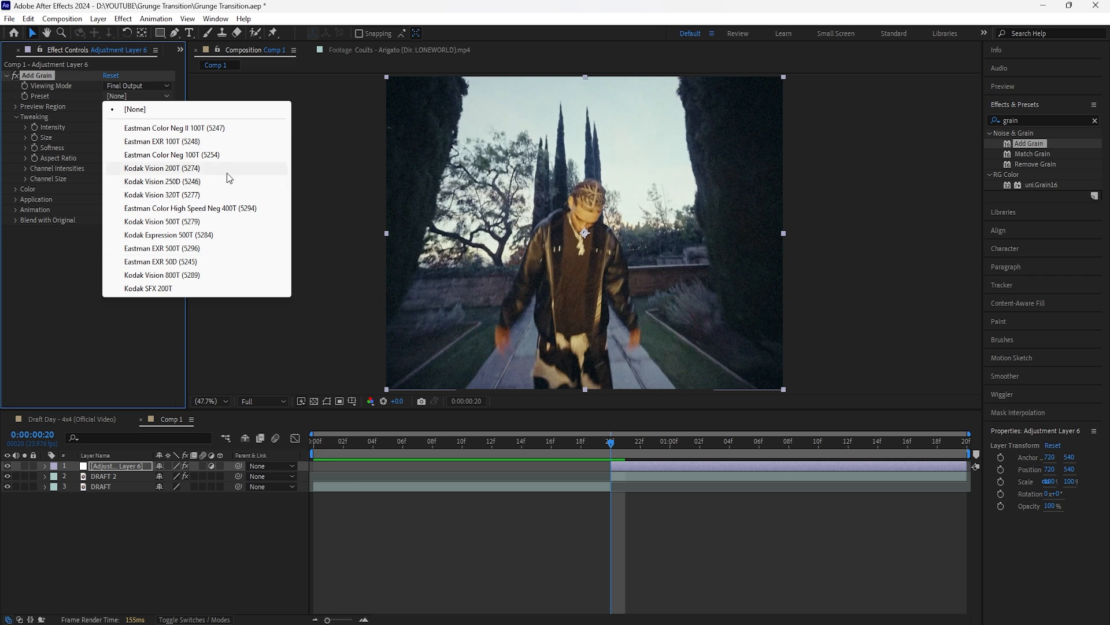
{"action": "left_click", "coordinate": [191, 228]}
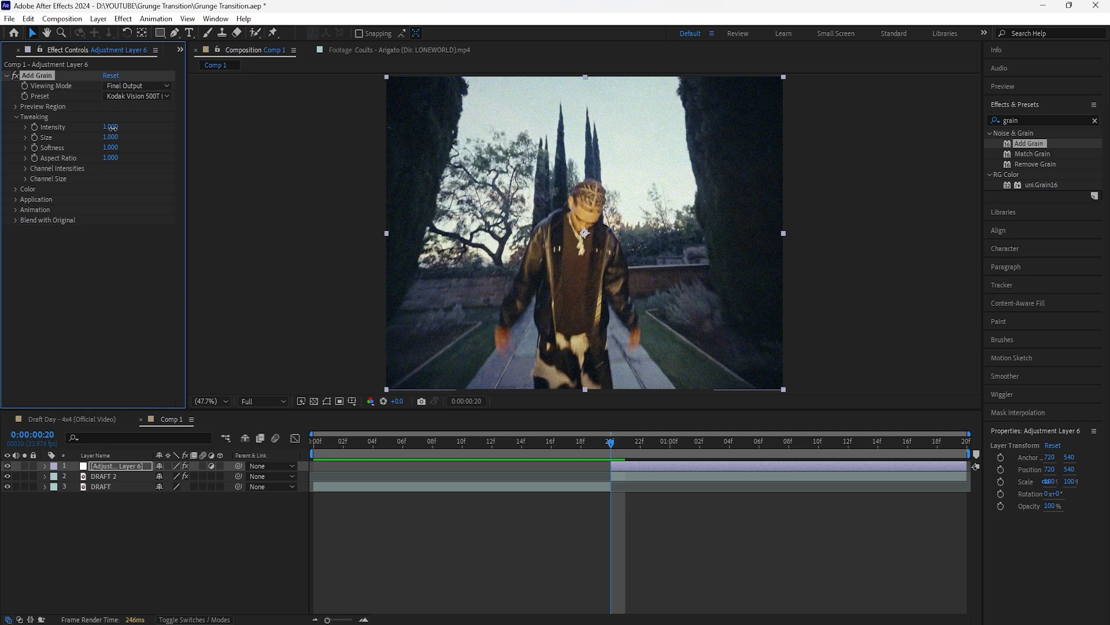
Step: Set the grain's intensity to 2 and size to 1.1, make it monochromatic, and preview the composition
{"action": "left_click_drag", "start_coordinate": [118, 128], "coordinate": [118, 129]}
{"action": "left_click_drag", "start_coordinate": [119, 138], "coordinate": [110, 139]}
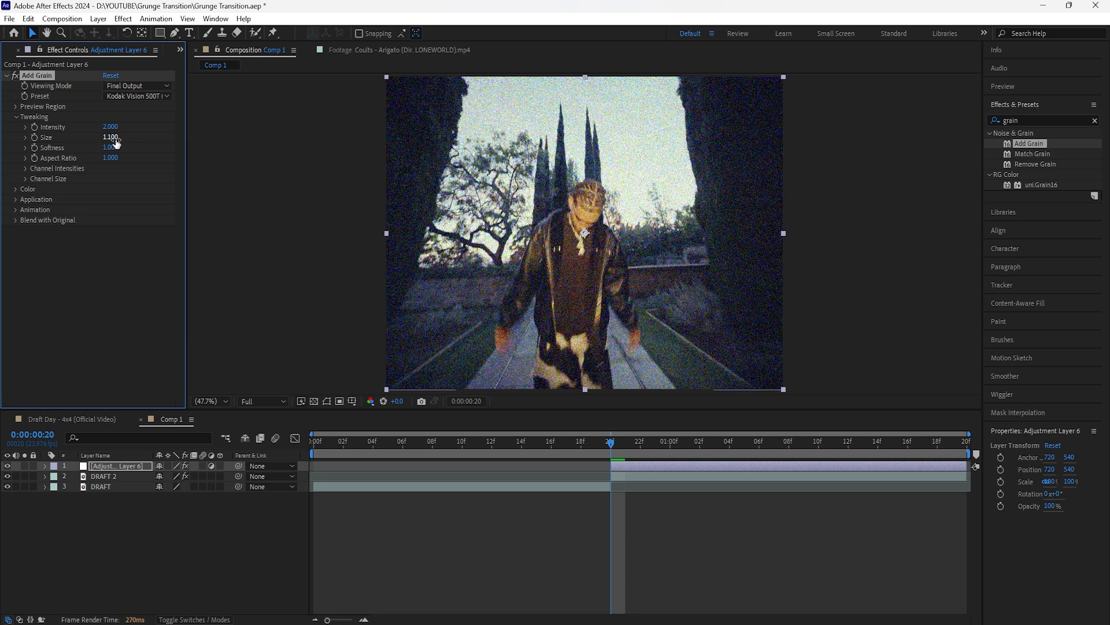
{"action": "left_click", "coordinate": [16, 190]}
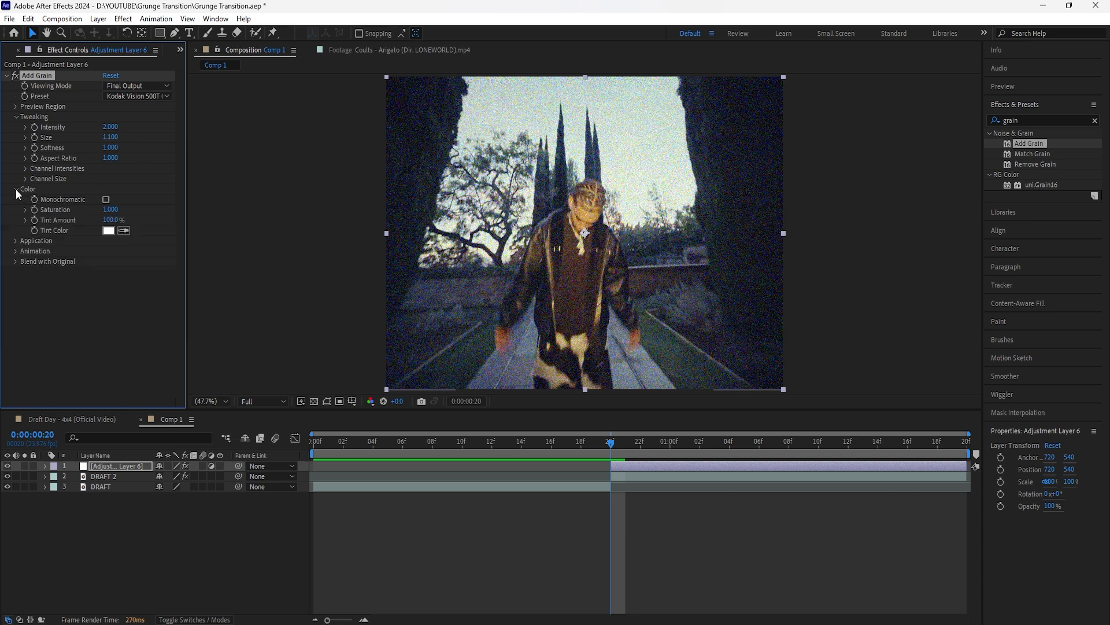
{"action": "left_click", "coordinate": [106, 199]}
{"action": "left_click_drag", "start_coordinate": [665, 451], "coordinate": [615, 491]}
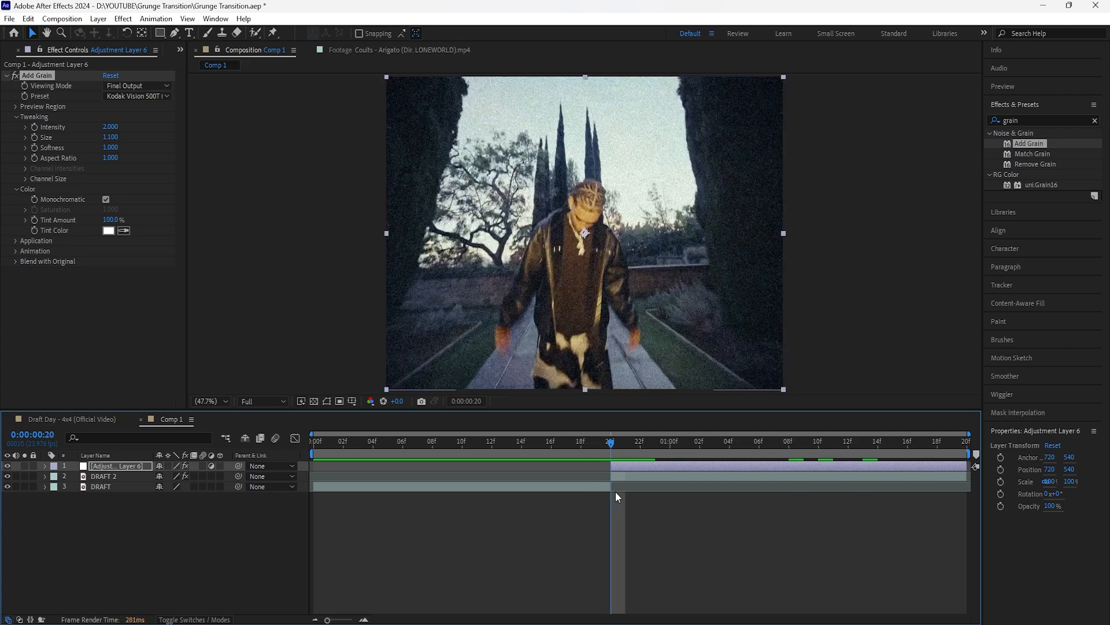
{"action": "key", "text": "space"}
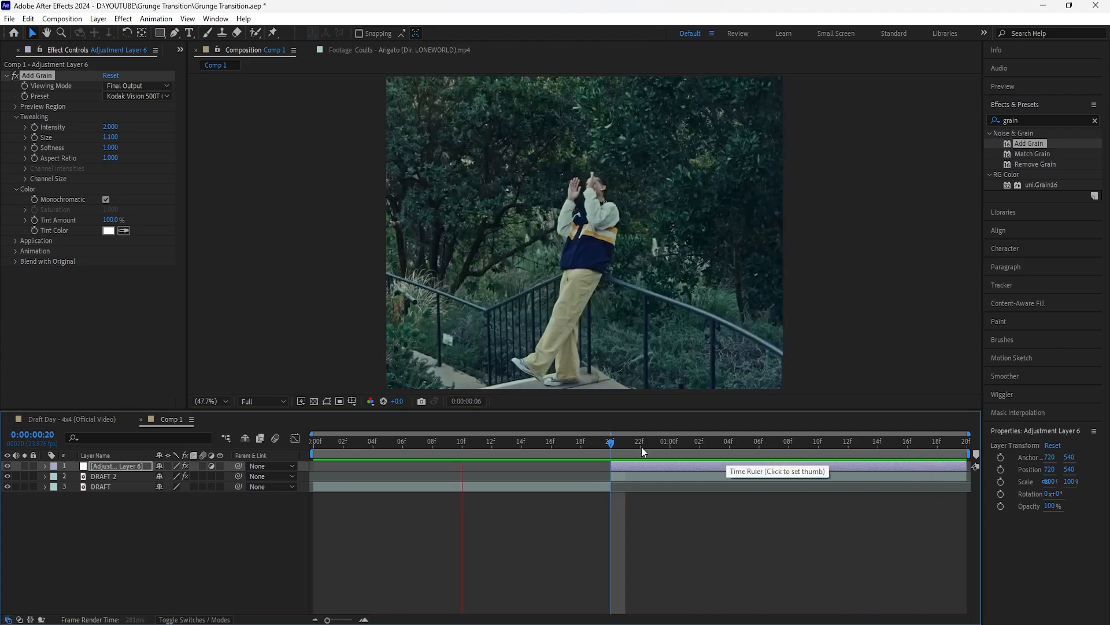
Step: Add Tint and Curves to the grain adjustment layer, shaping a slight S-curve with raised highlights and lowered shadows
{"action": "left_click_drag", "start_coordinate": [636, 444], "coordinate": [612, 449]}
{"action": "left_click", "coordinate": [628, 465]}
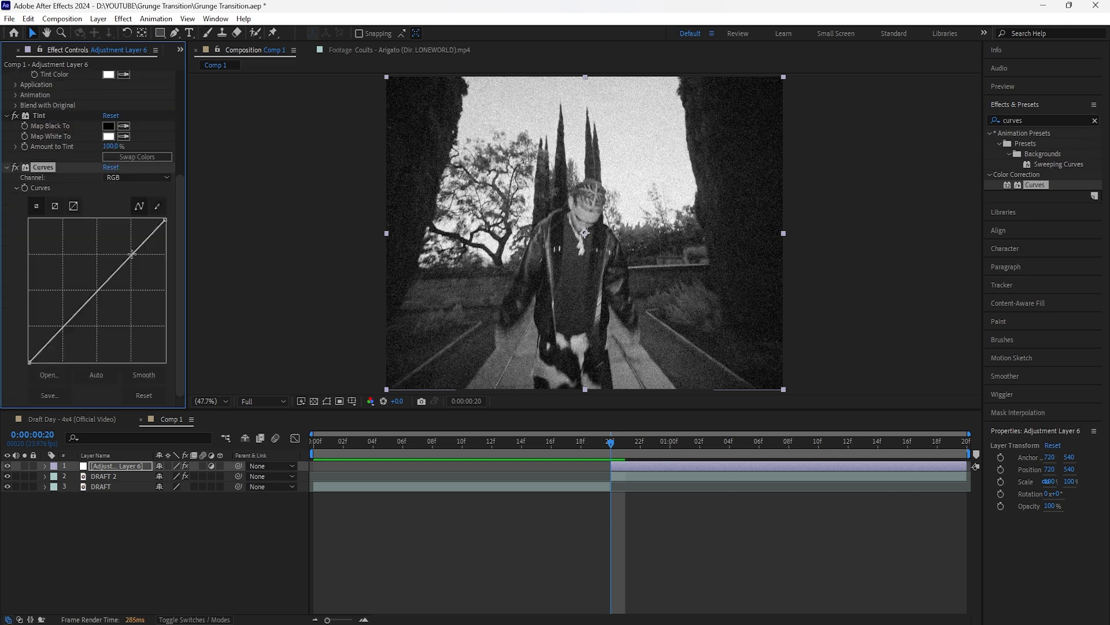
{"action": "left_click_drag", "start_coordinate": [131, 254], "coordinate": [127, 252]}
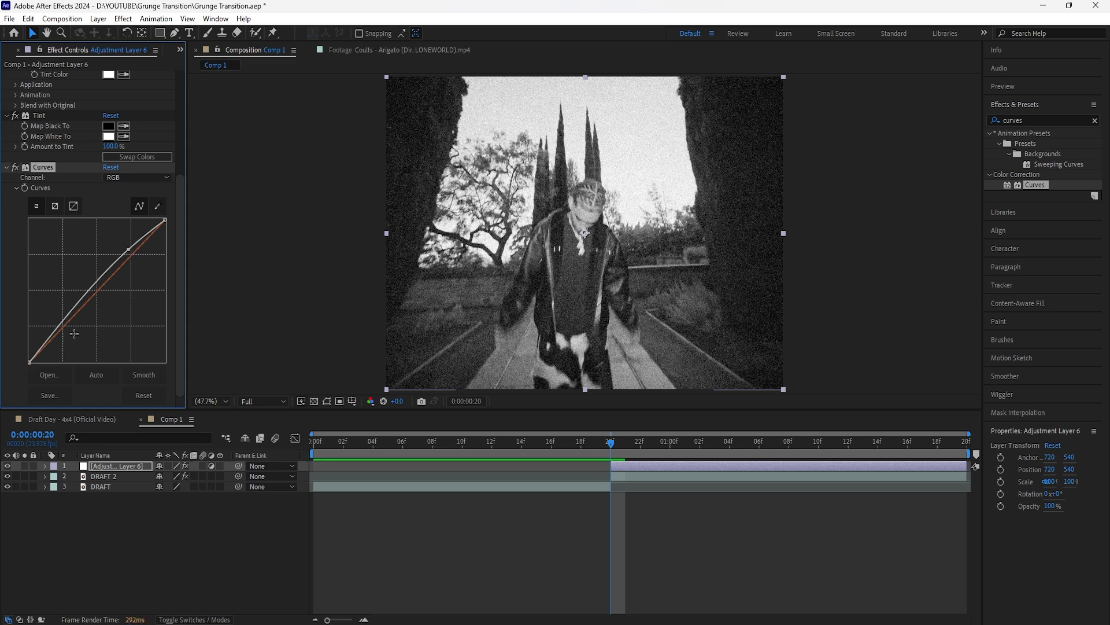
{"action": "left_click_drag", "start_coordinate": [62, 324], "coordinate": [68, 331]}
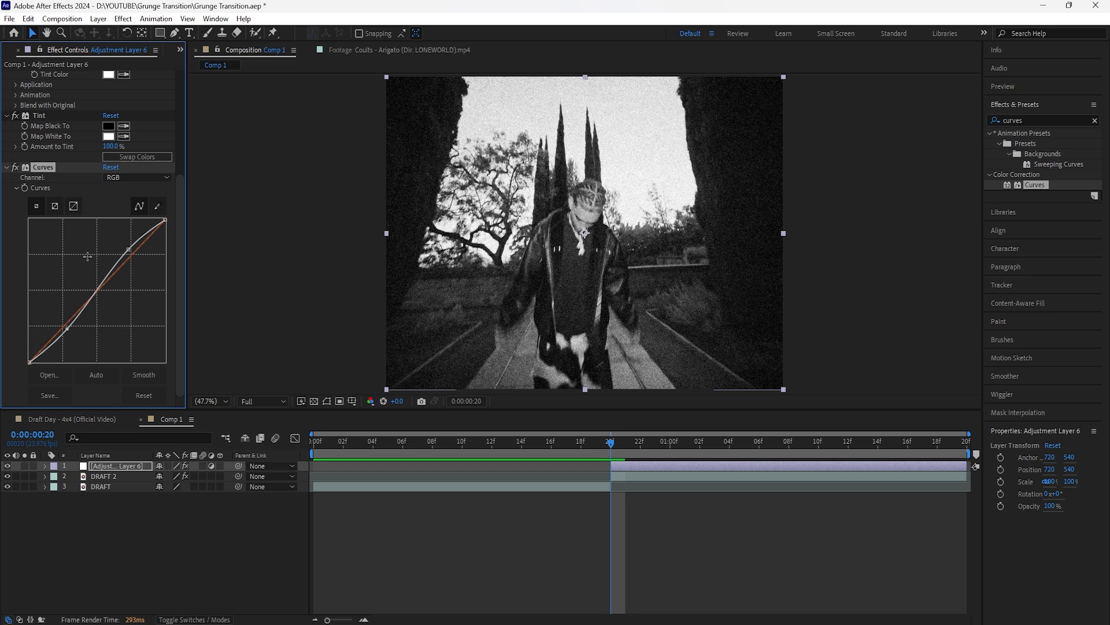
{"action": "scroll", "coordinate": [93, 272], "scroll_direction": "up", "scroll_amount": 5}
{"action": "scroll", "coordinate": [106, 308], "scroll_direction": "down", "scroll_amount": 3}
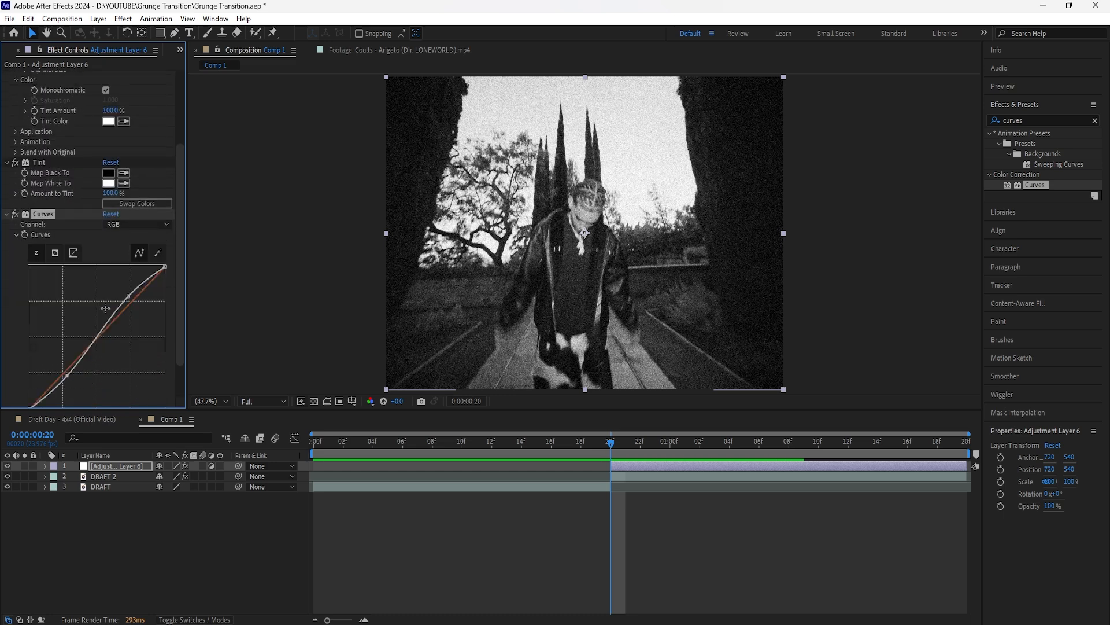
Step: Add a second adjustment layer starting at 0:00:00:20 and apply Mosaic with 450 horizontal blocks
{"action": "key", "text": "ctrl+alt+y"}
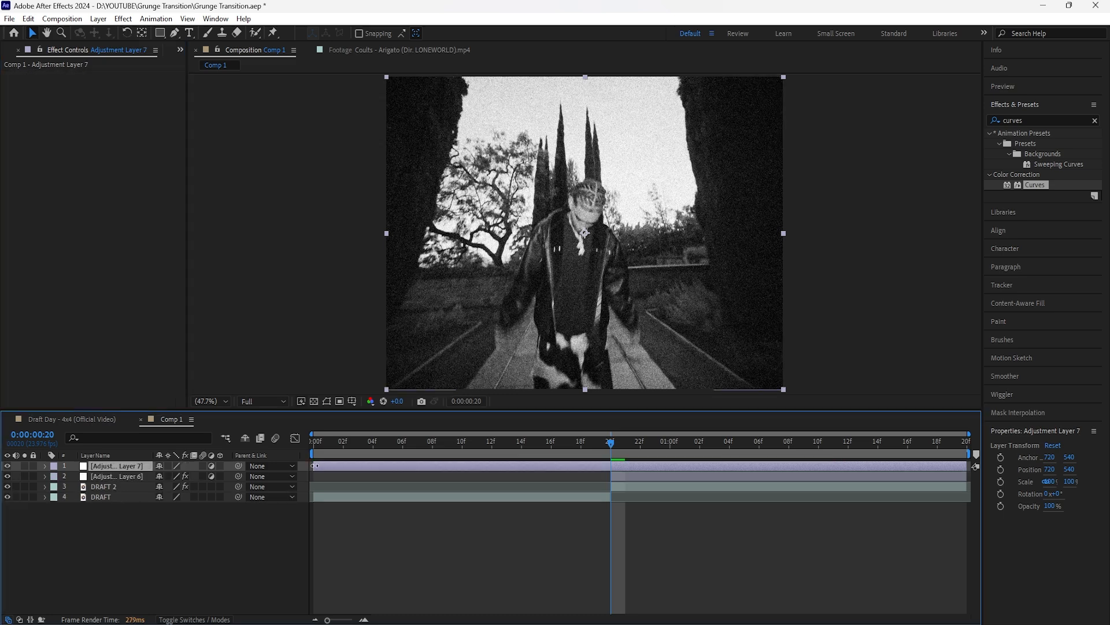
{"action": "left_click_drag", "start_coordinate": [315, 465], "coordinate": [613, 466]}
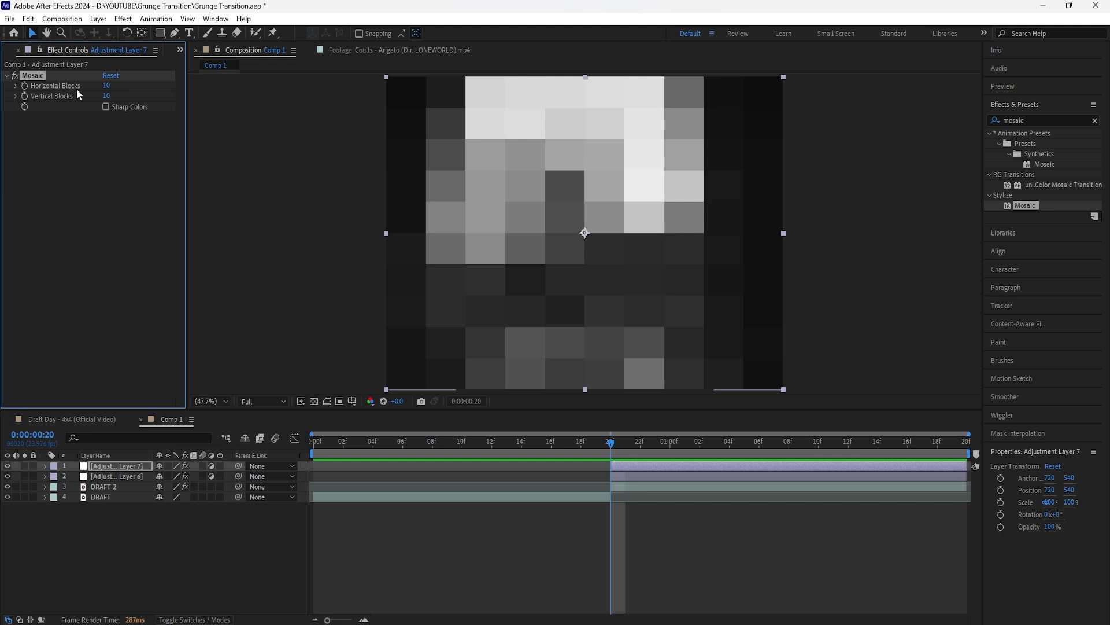
{"action": "left_click_drag", "start_coordinate": [106, 86], "coordinate": [134, 85]}
{"action": "left_click", "coordinate": [108, 86]}
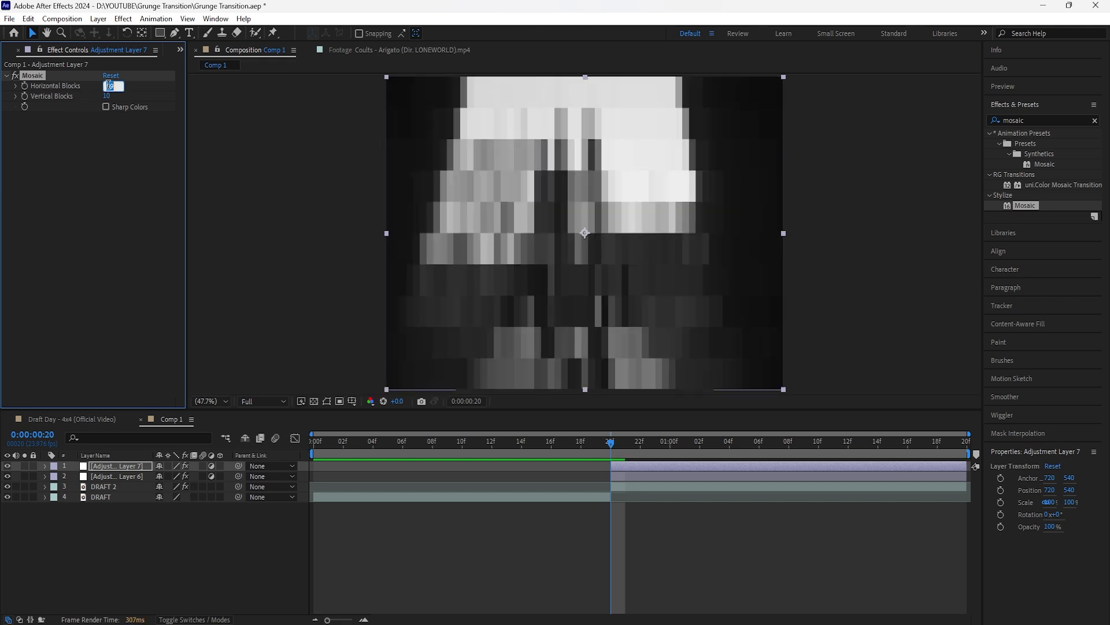
{"action": "type", "text": "450"}
{"action": "key", "text": "Return"}
Step: Set the Mosaic's vertical blocks to 450 and scrub through the second clip to check the look
{"action": "left_click", "coordinate": [109, 96]}
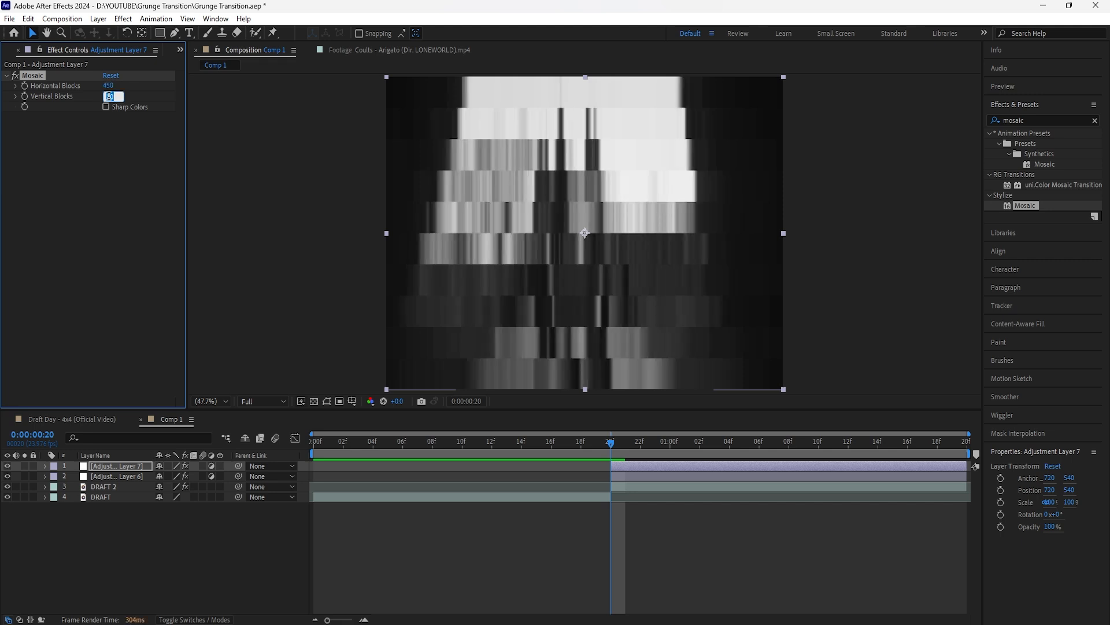
{"action": "type", "text": "450"}
{"action": "key", "text": "Return"}
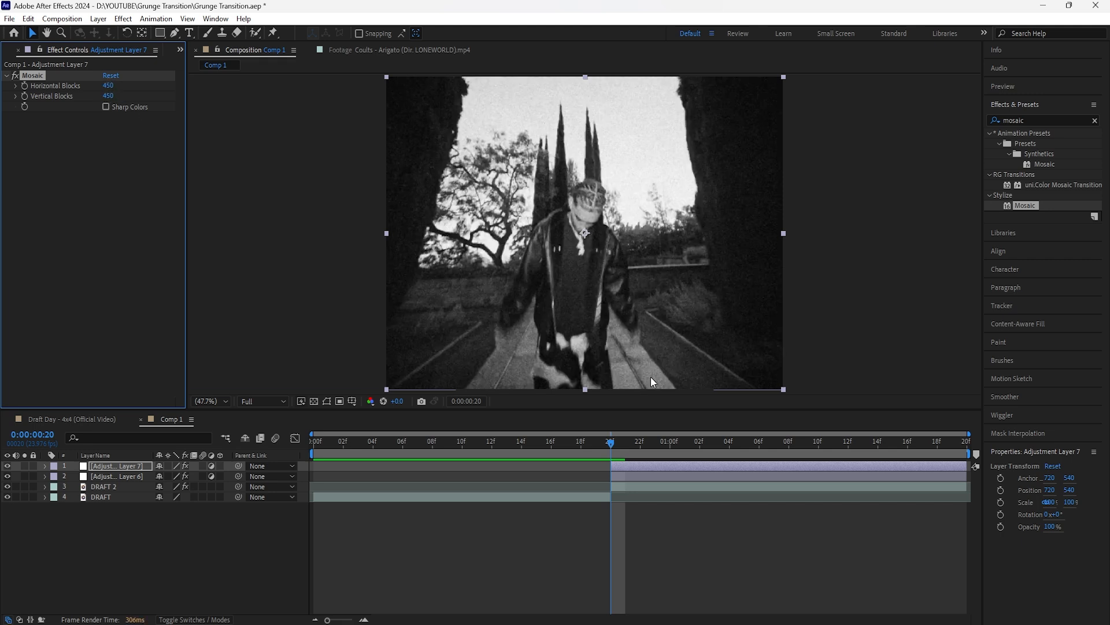
{"action": "left_click", "coordinate": [789, 442]}
{"action": "left_click_drag", "start_coordinate": [789, 480], "coordinate": [612, 501]}
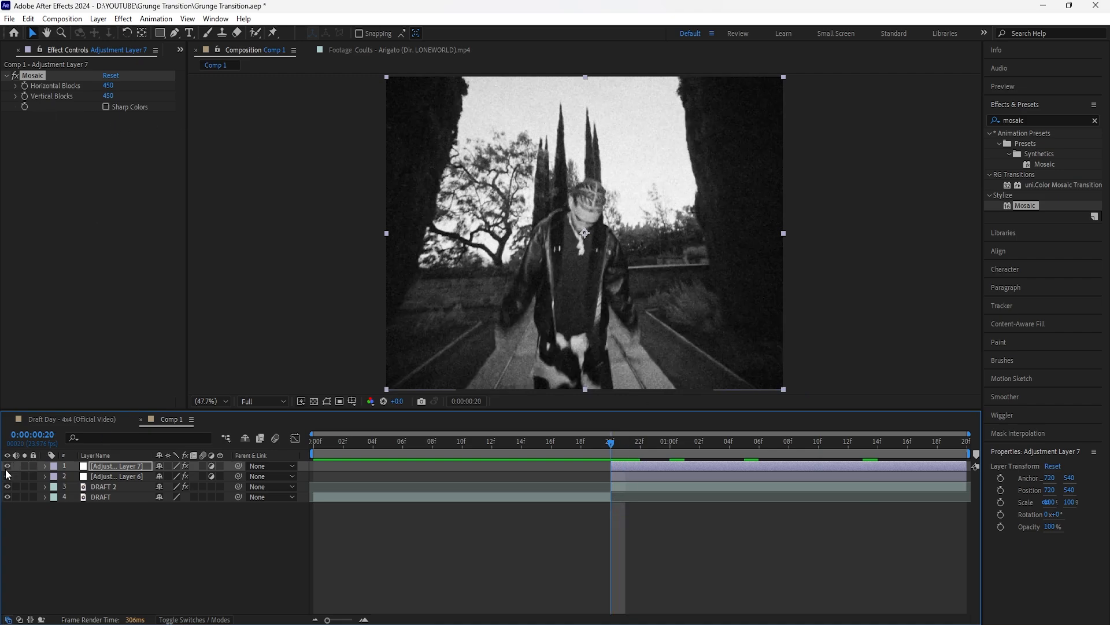
{"action": "left_click_drag", "start_coordinate": [611, 441], "coordinate": [640, 508]}
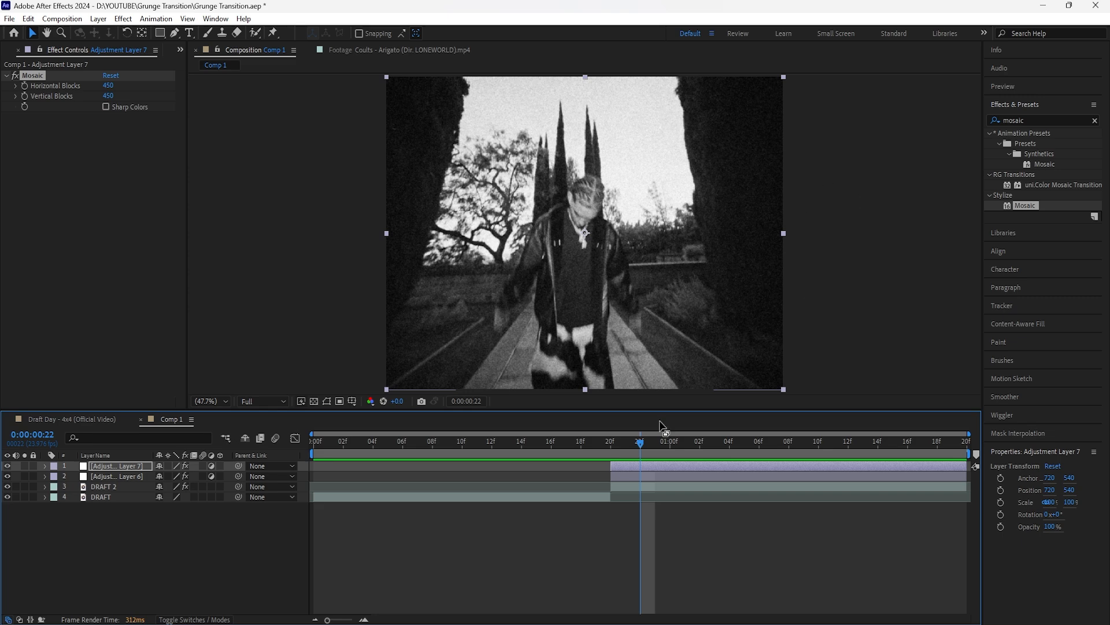
{"action": "left_click_drag", "start_coordinate": [639, 444], "coordinate": [610, 444]}
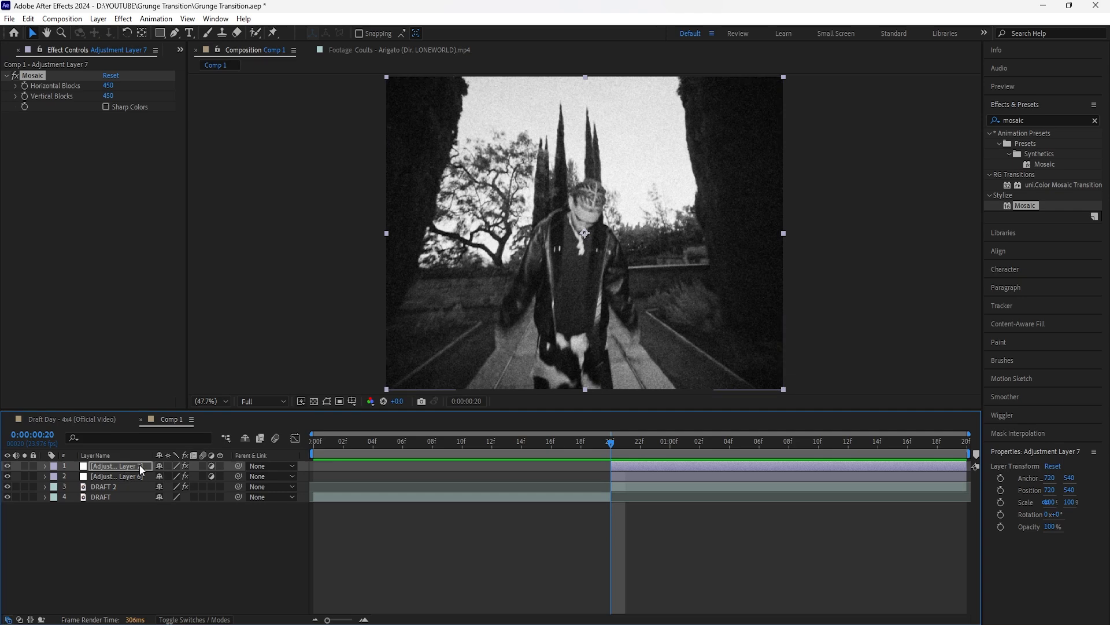
Step: Create a new shape layer above the adjustment layers and set its stroke to none
{"action": "right_click", "coordinate": [219, 523]}
{"action": "mouse_move", "coordinate": [289, 371]}
{"action": "left_click", "coordinate": [405, 453]}
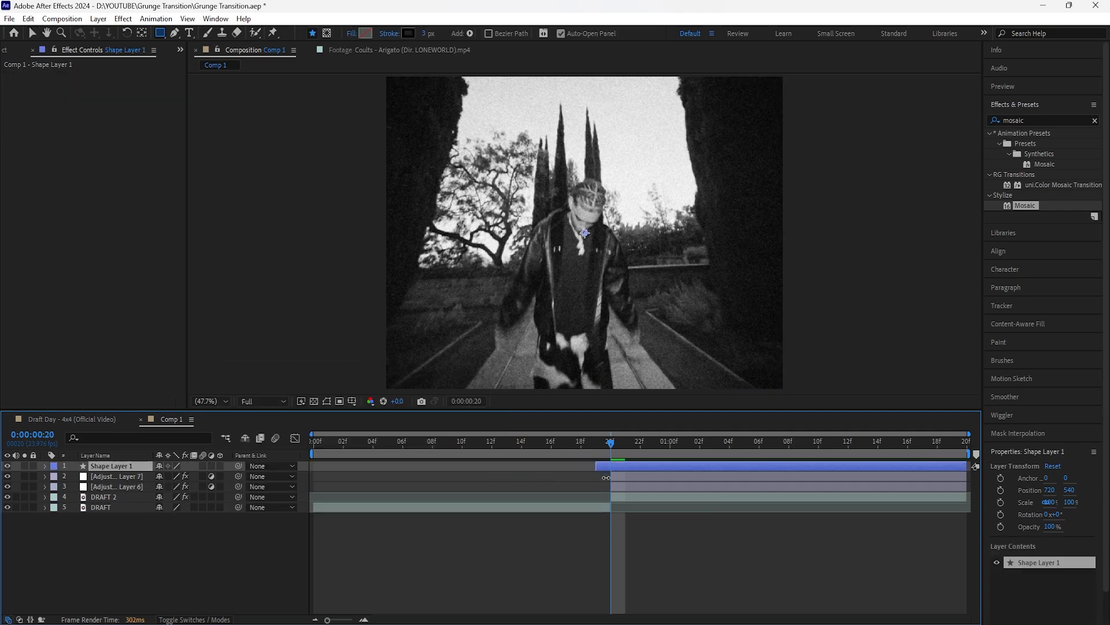
{"action": "left_click", "coordinate": [389, 33]}
{"action": "left_click", "coordinate": [497, 284]}
{"action": "left_click", "coordinate": [536, 354]}
Step: Set the shape fill to black (000000) and draw a rectangle extending beyond the whole frame
{"action": "left_click", "coordinate": [366, 33]}
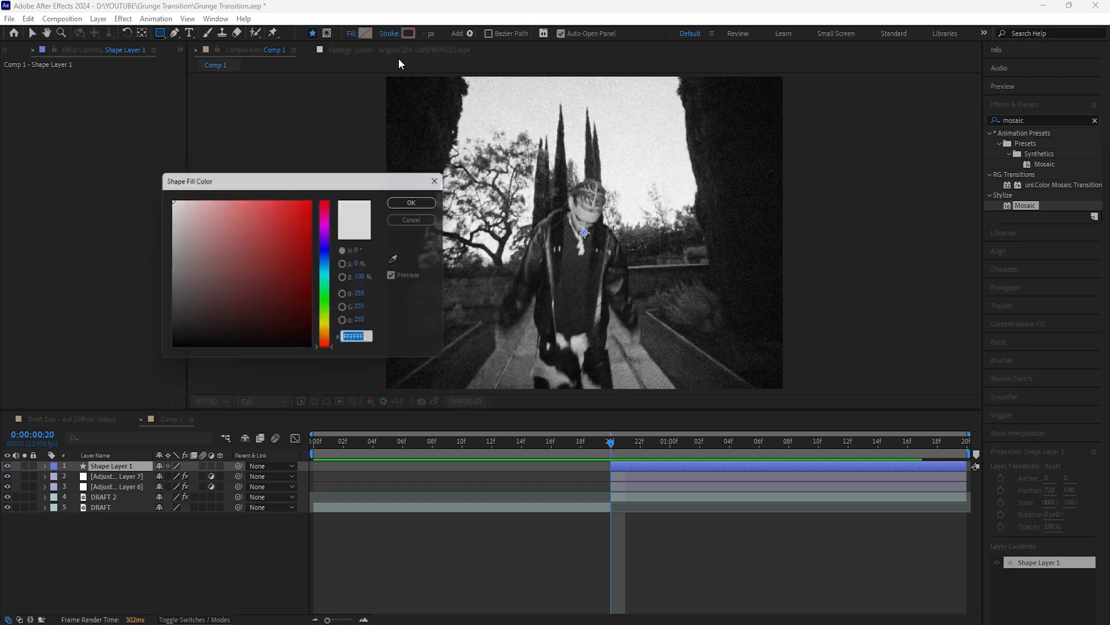
{"action": "left_click", "coordinate": [421, 199]}
{"action": "key", "text": "comma"}
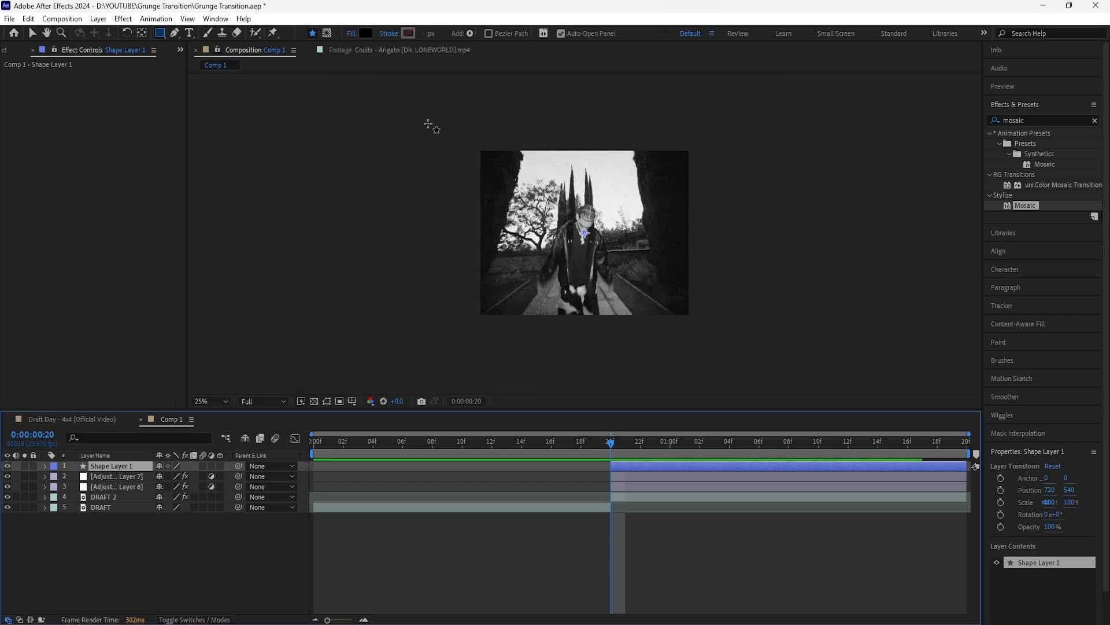
{"action": "left_click_drag", "start_coordinate": [424, 113], "coordinate": [742, 353]}
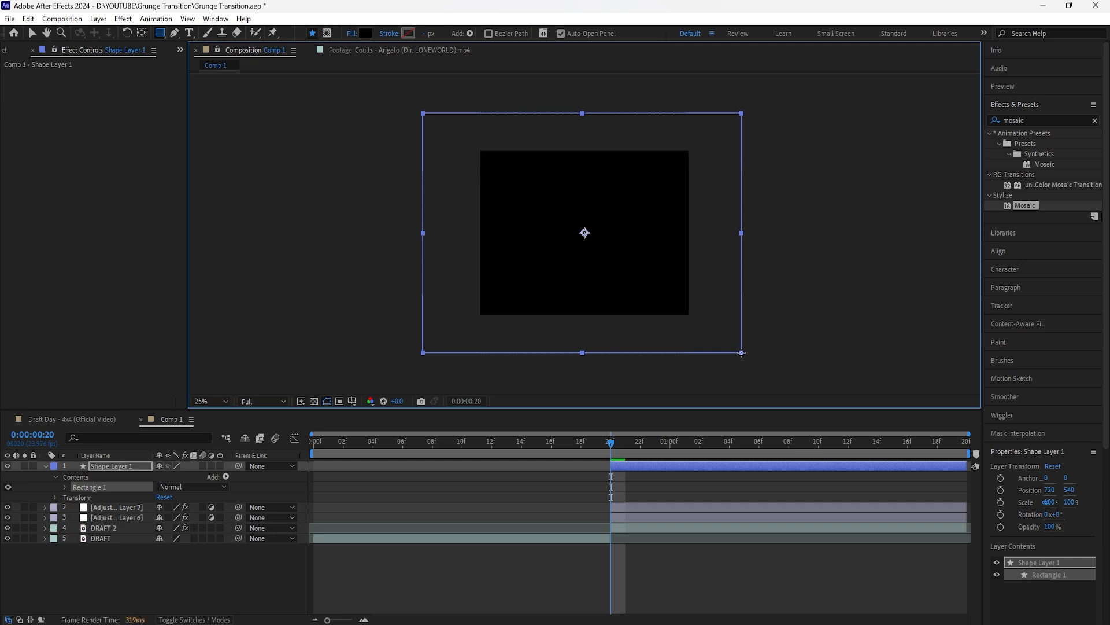
Step: Add a second shape layer above the black one and set its fill to white
{"action": "right_click", "coordinate": [251, 567]}
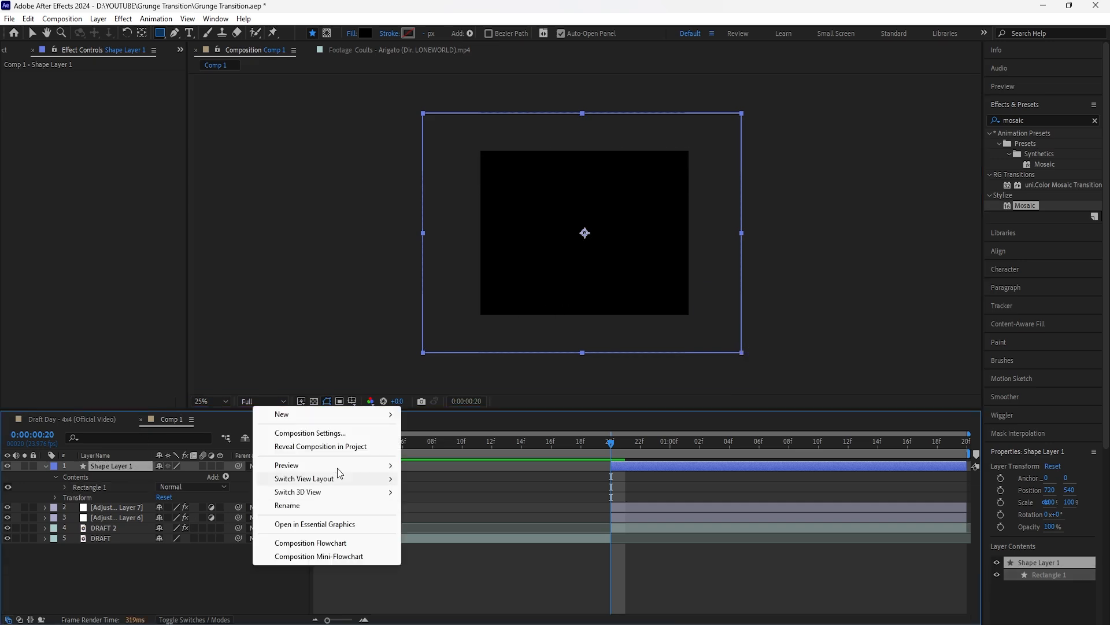
{"action": "mouse_move", "coordinate": [278, 408]}
{"action": "left_click", "coordinate": [619, 473]}
{"action": "left_click", "coordinate": [366, 33]}
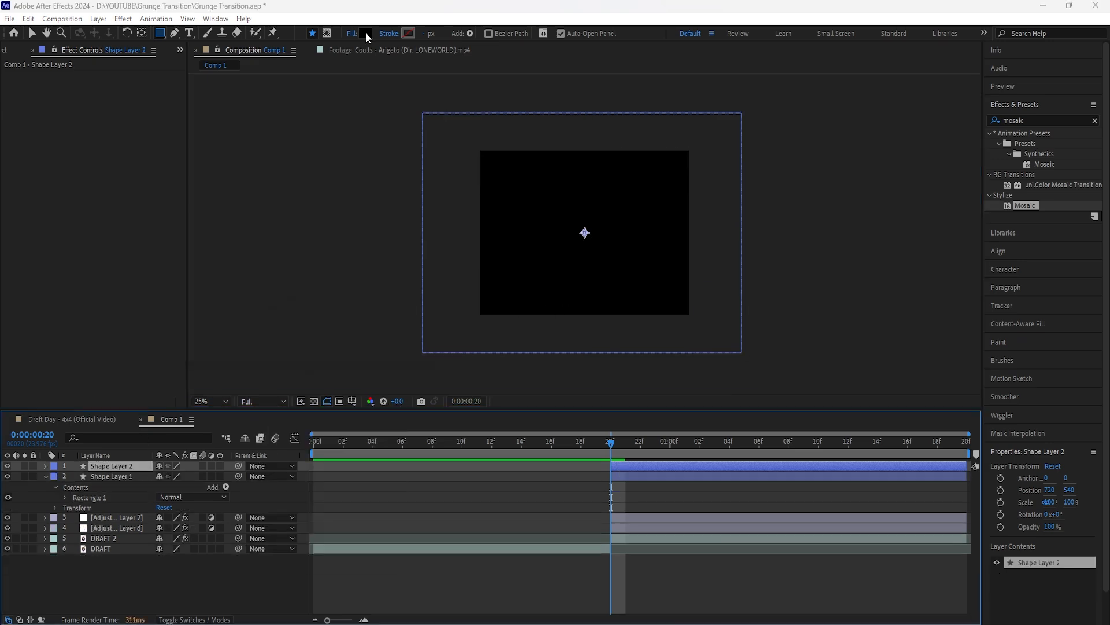
{"action": "left_click_drag", "start_coordinate": [190, 225], "coordinate": [168, 193]}
{"action": "left_click", "coordinate": [420, 202]}
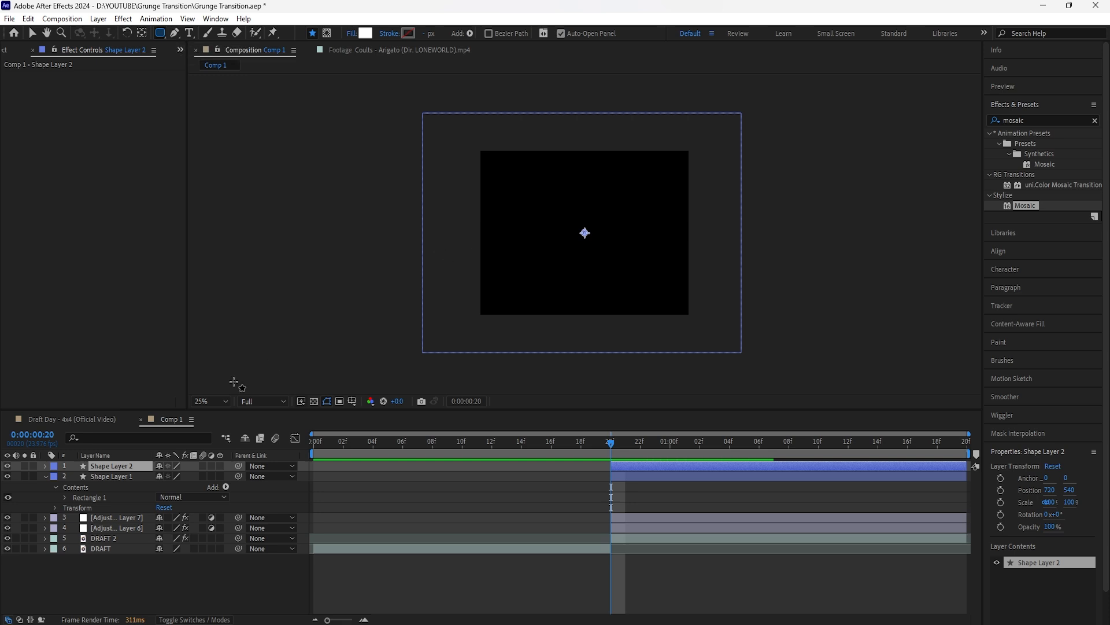
Step: Draw a white rounded rectangle just inside the frame edges, leaving a thin black margin on every side
{"action": "left_click", "coordinate": [220, 401]}
{"action": "left_click", "coordinate": [220, 414]}
{"action": "left_click_drag", "start_coordinate": [391, 80], "coordinate": [776, 382]}
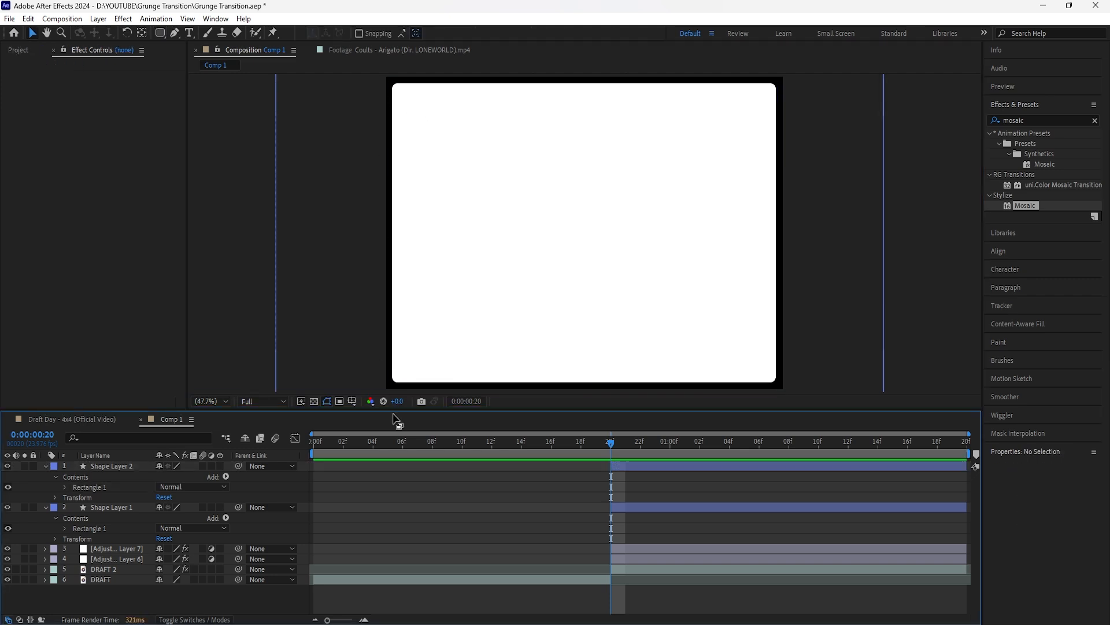
Step: Make Shape Layer 2 the inverted luma track matte of Shape Layer 1
{"action": "left_click", "coordinate": [199, 620]}
{"action": "left_click", "coordinate": [124, 509]}
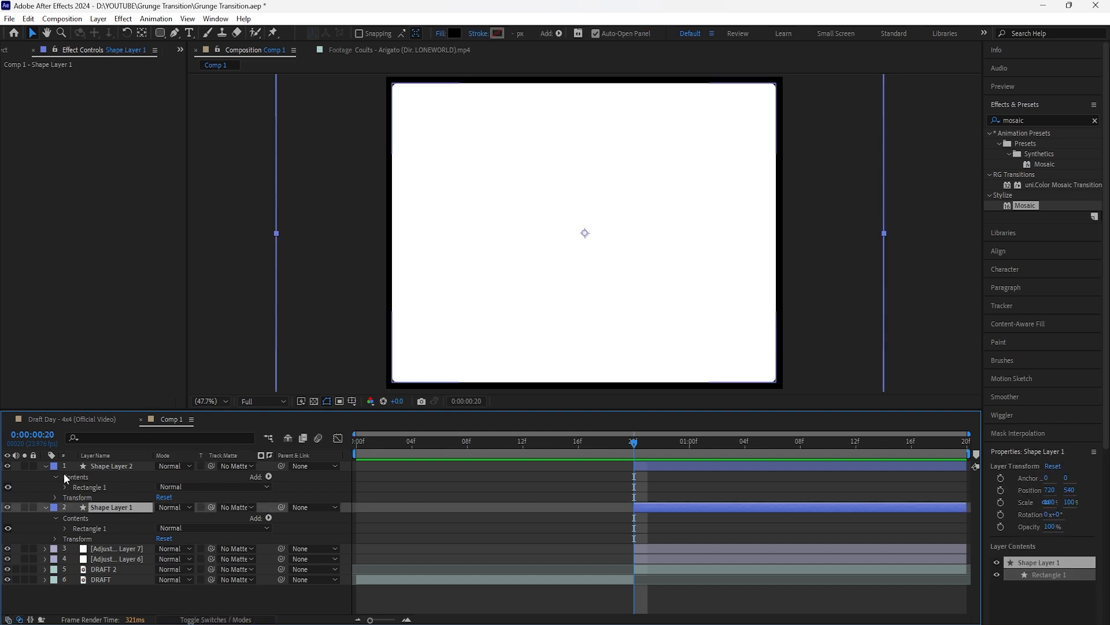
{"action": "left_click", "coordinate": [45, 466]}
{"action": "left_click", "coordinate": [45, 476]}
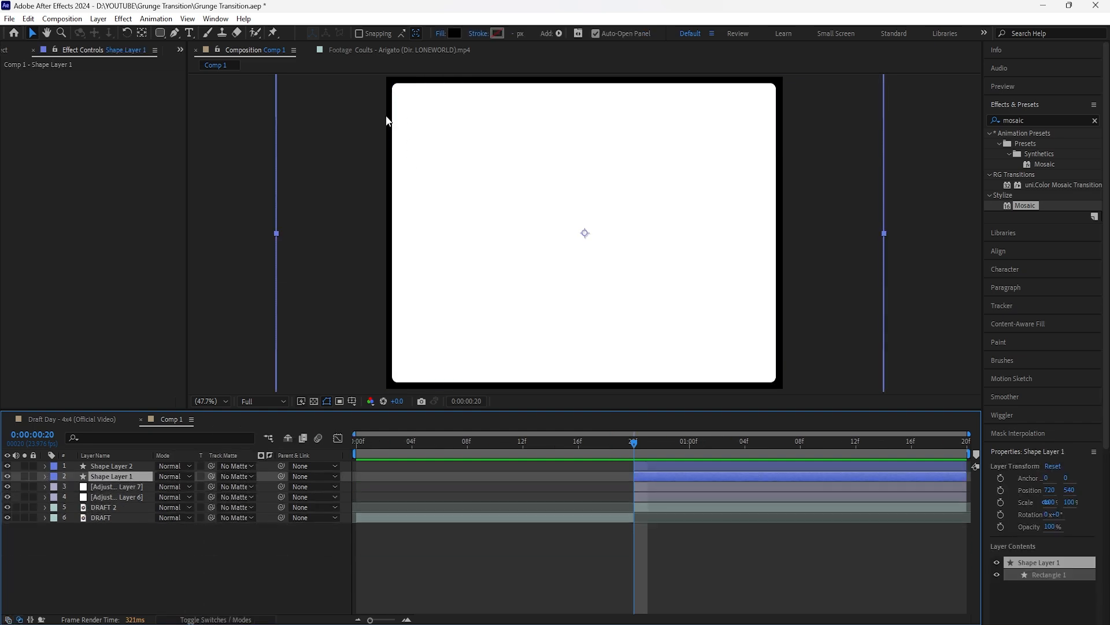
{"action": "left_click_drag", "start_coordinate": [175, 477], "coordinate": [118, 468]}
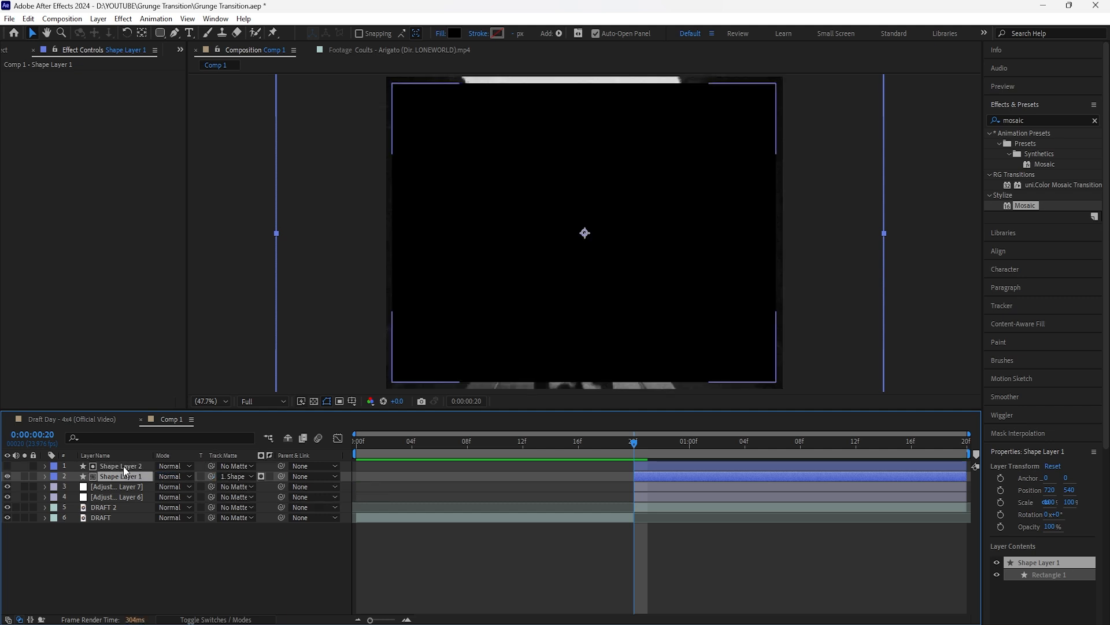
{"action": "left_click", "coordinate": [261, 476]}
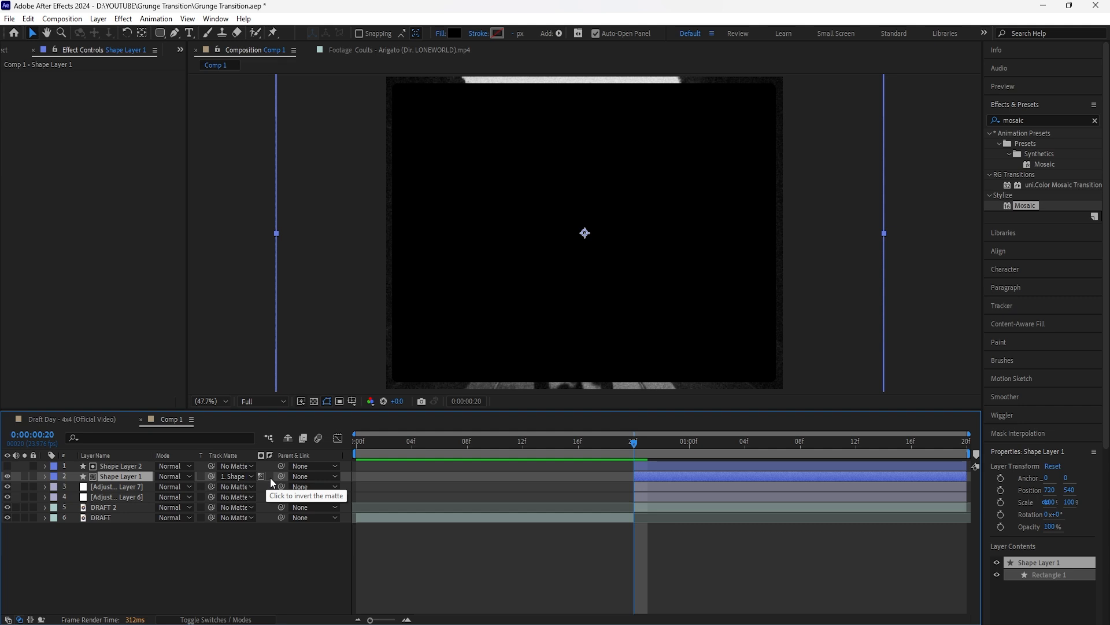
{"action": "left_click", "coordinate": [270, 478]}
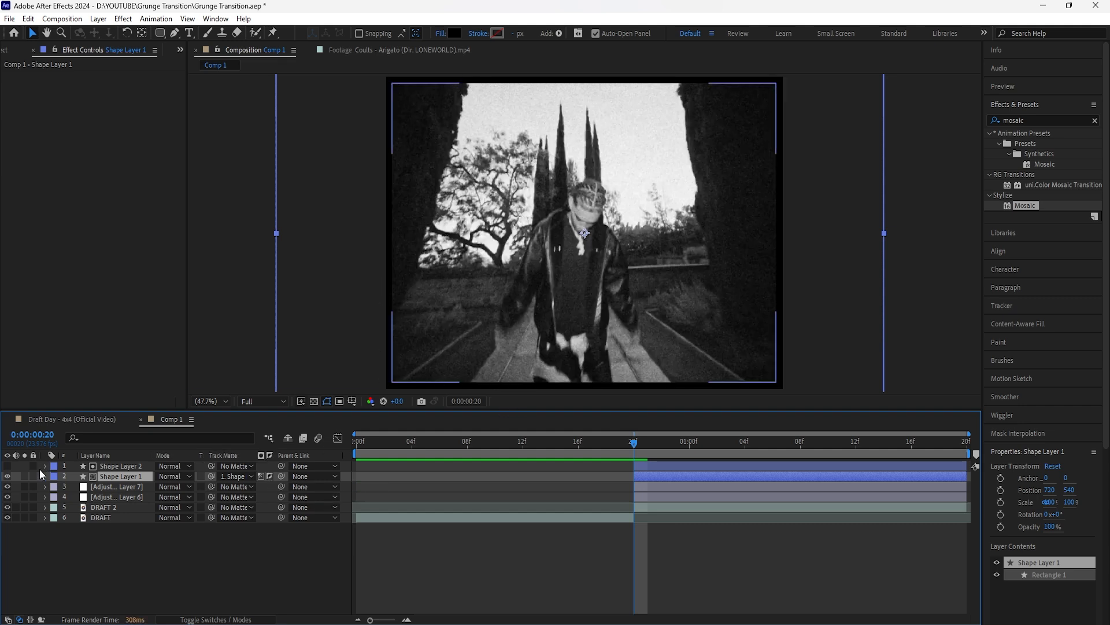
{"action": "left_click", "coordinate": [24, 477]}
{"action": "left_click", "coordinate": [25, 477]}
Step: Pre-compose both shape layers into a new composition named FILM BORDER
{"action": "left_click", "coordinate": [128, 467], "text": "ctrl"}
{"action": "right_click", "coordinate": [130, 467]}
{"action": "left_click", "coordinate": [203, 386]}
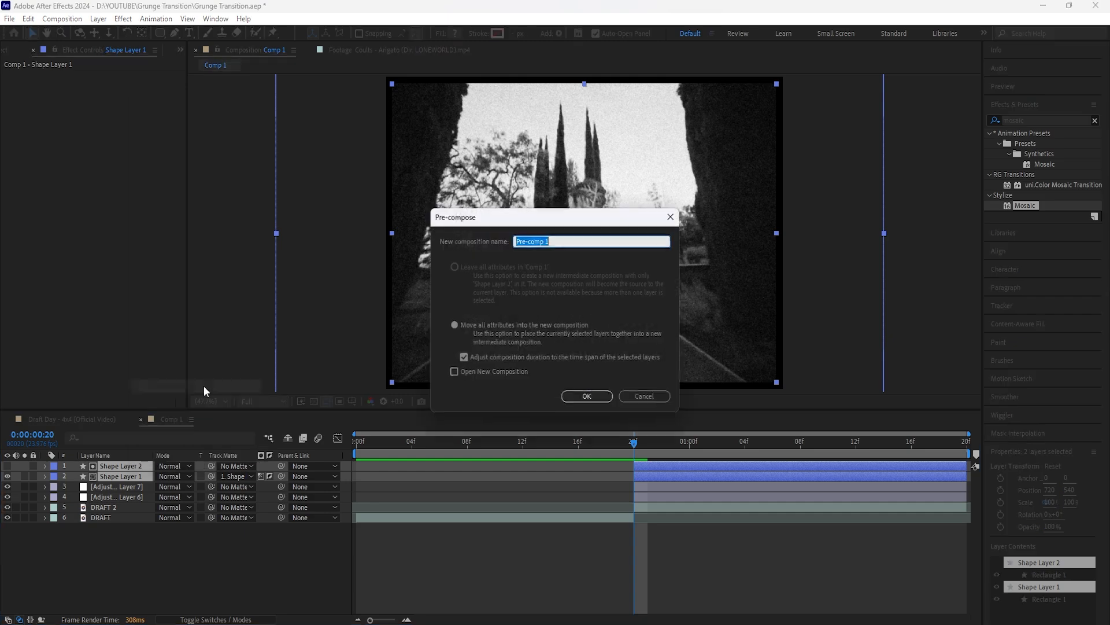
{"action": "type", "text": "FILM BORDER"}
{"action": "key", "text": "Return"}
{"action": "left_click", "coordinate": [232, 620]}
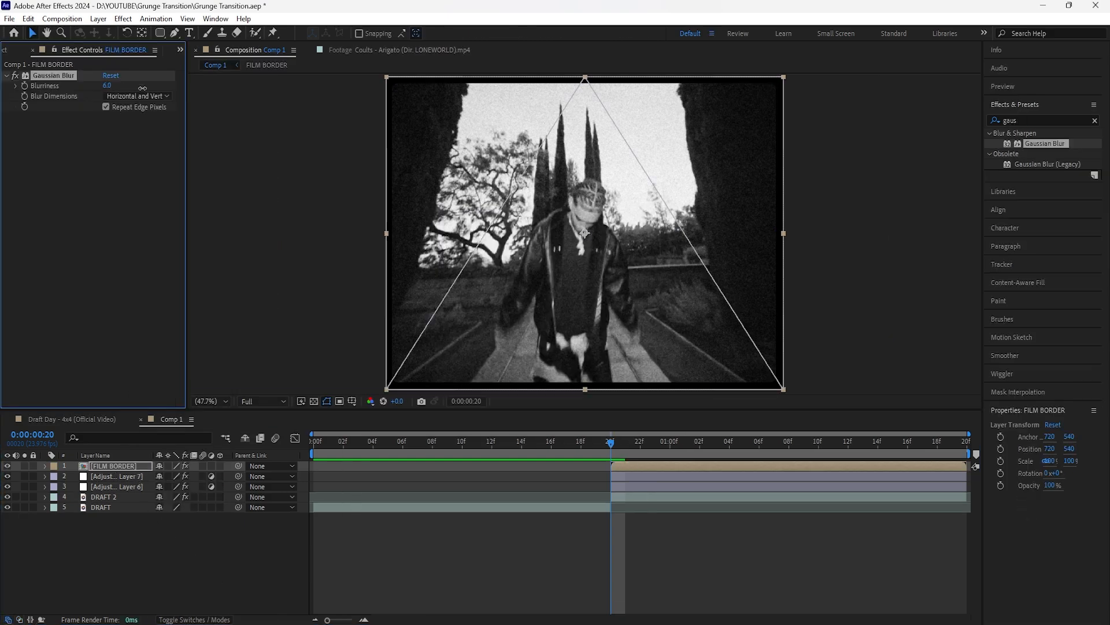
Step: Give the FILM BORDER layer a Gaussian Blur of 12 and Roughen Edges with border 0 and scale 20
{"action": "left_click_drag", "start_coordinate": [142, 88], "coordinate": [173, 88]}
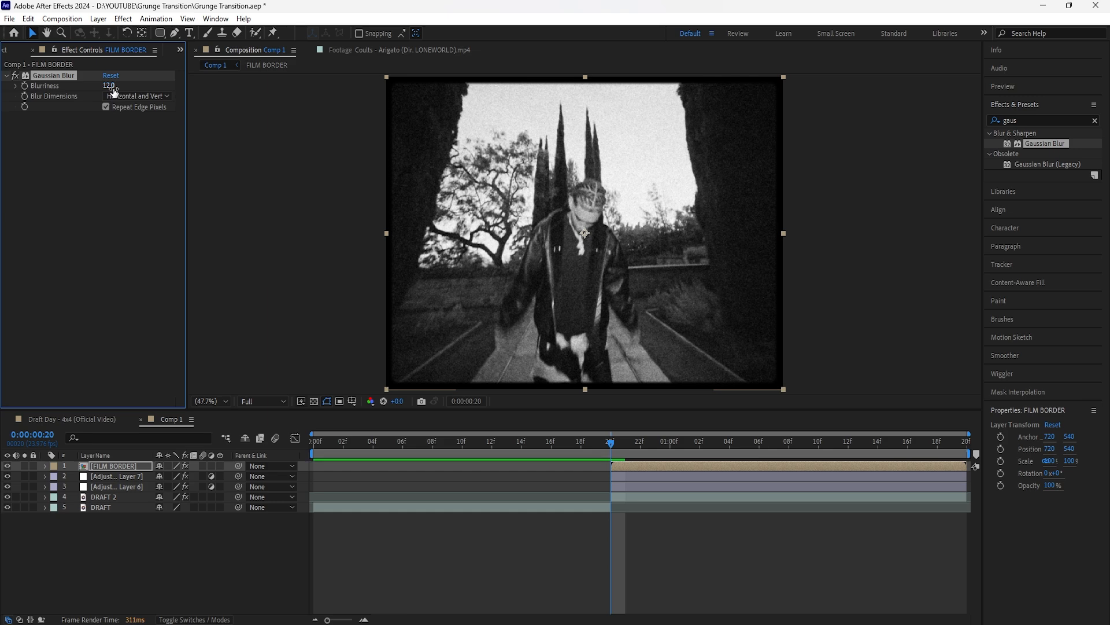
{"action": "left_click", "coordinate": [129, 207]}
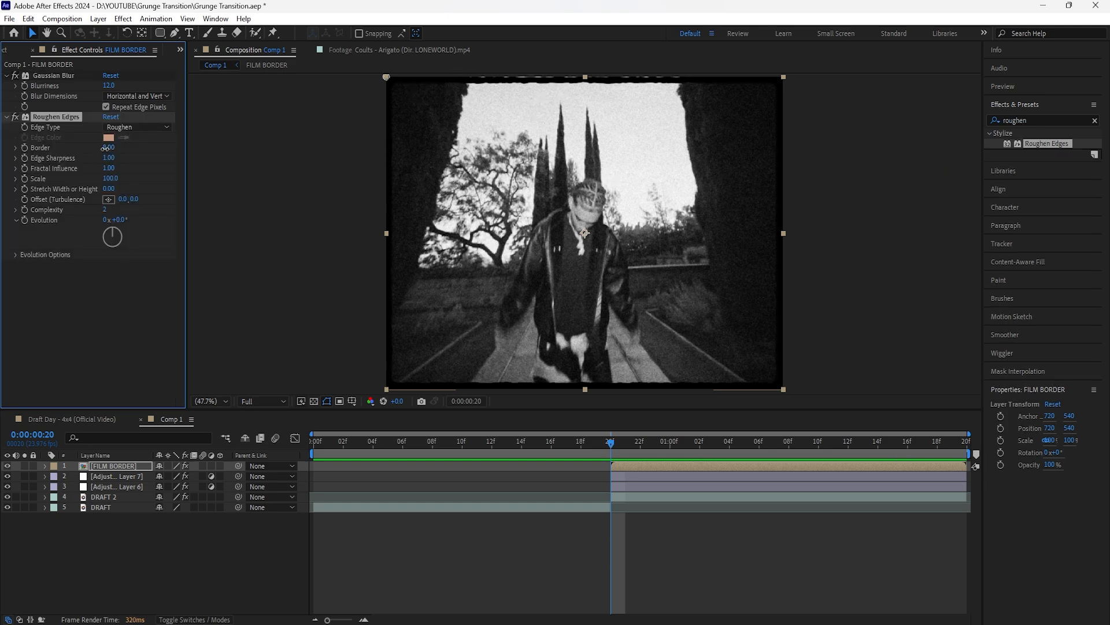
{"action": "left_click_drag", "start_coordinate": [105, 148], "coordinate": [38, 158]}
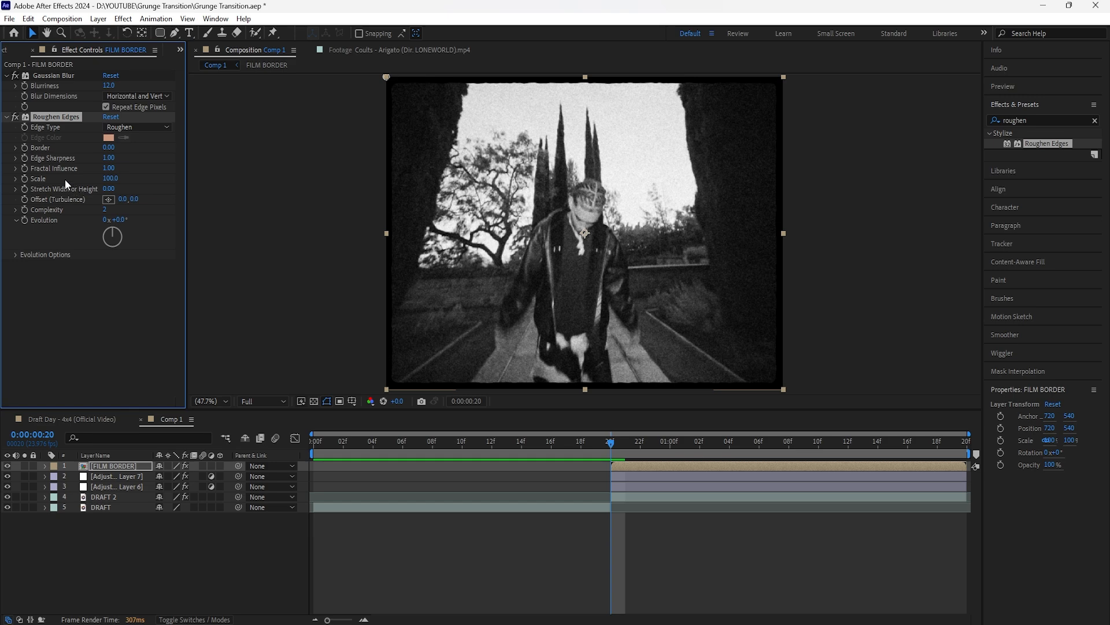
{"action": "mouse_move", "coordinate": [108, 178]}
{"action": "left_mouse_down"}
{"action": "mouse_move", "coordinate": [87, 181]}
{"action": "mouse_move", "coordinate": [97, 183]}
{"action": "left_mouse_up"}
Step: Move the FILM BORDER layer below both adjustment layers and set only its vertical scale to 103%
{"action": "left_click_drag", "start_coordinate": [123, 466], "coordinate": [126, 488]}
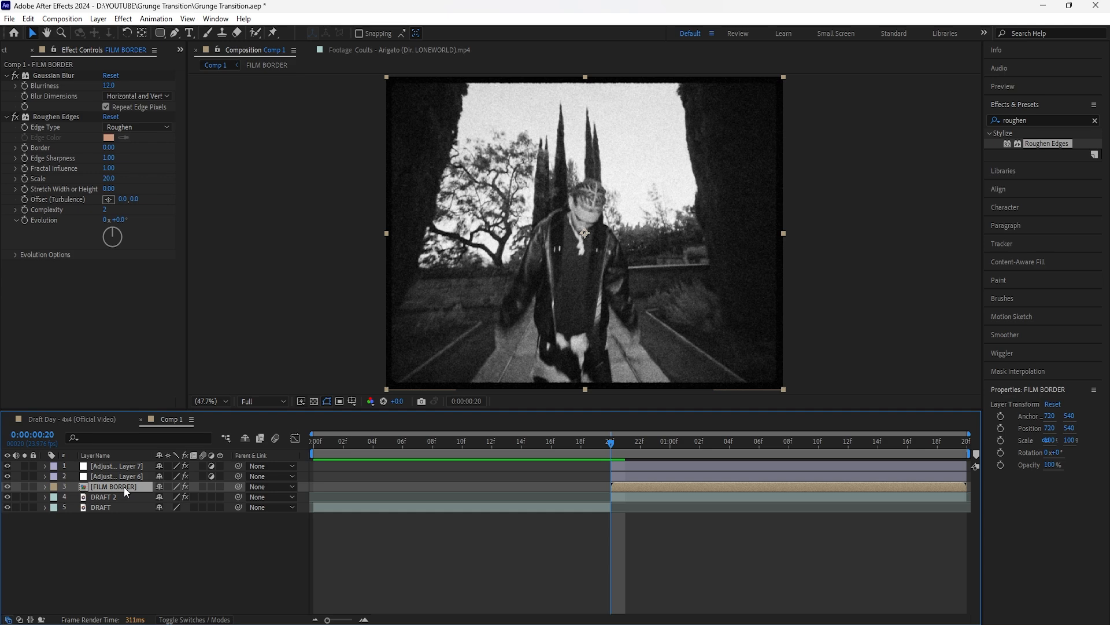
{"action": "key", "text": "s"}
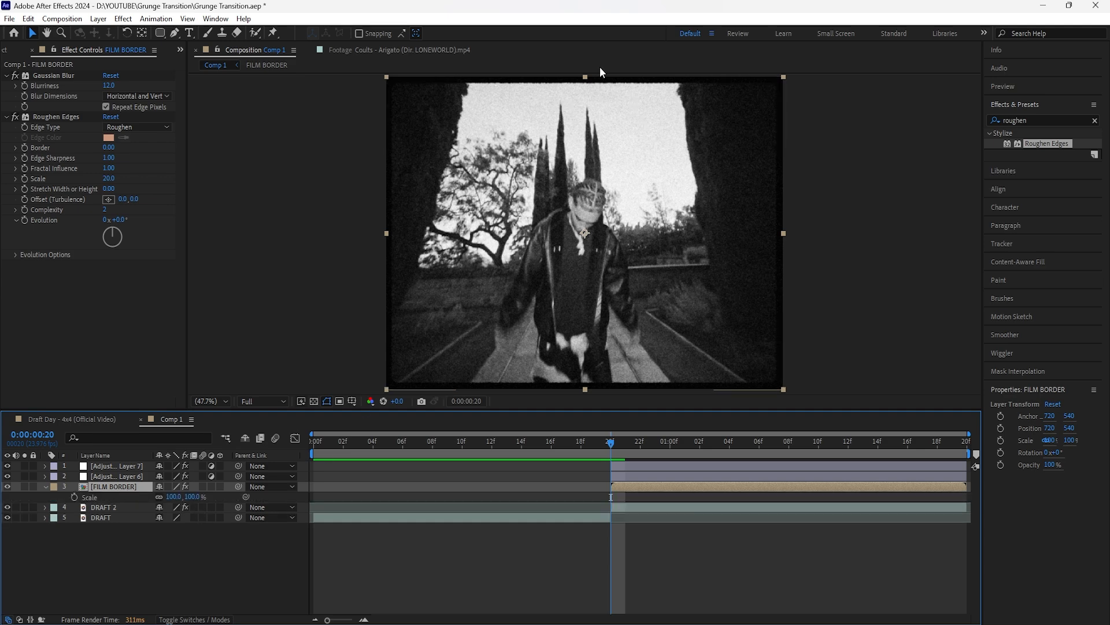
{"action": "left_click", "coordinate": [159, 497]}
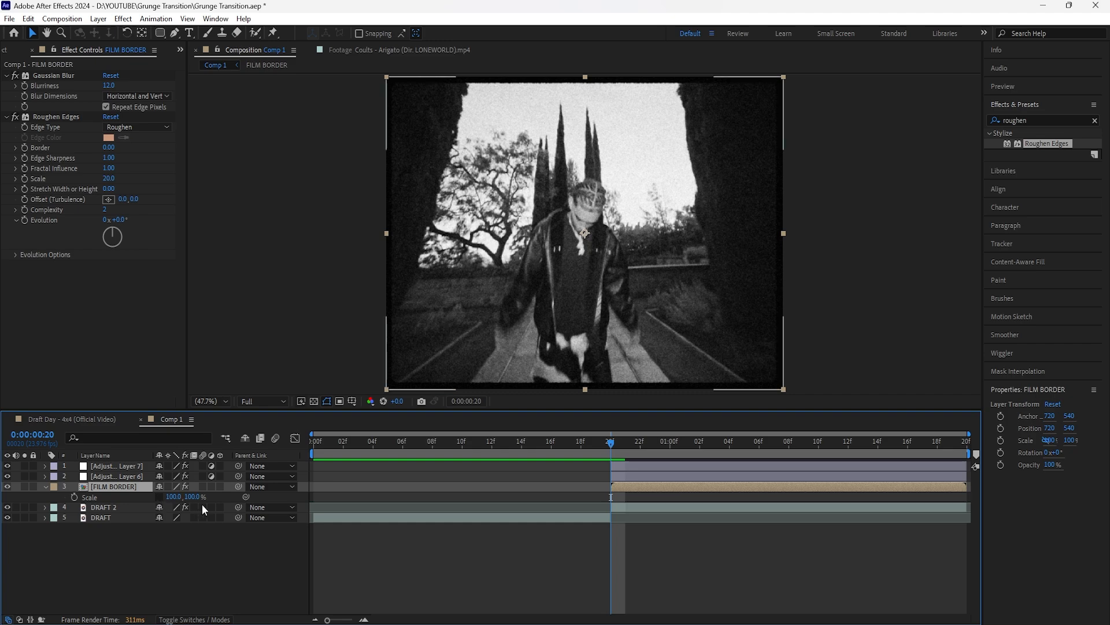
{"action": "left_click_drag", "start_coordinate": [192, 497], "coordinate": [198, 504]}
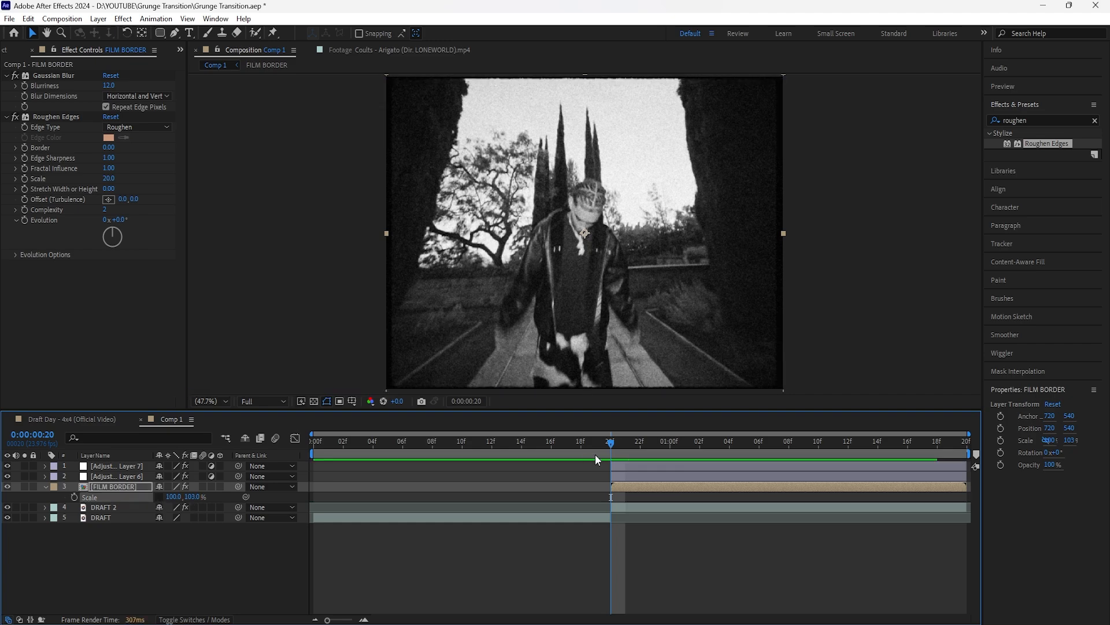
{"action": "left_click", "coordinate": [552, 457]}
{"action": "key", "text": "space"}
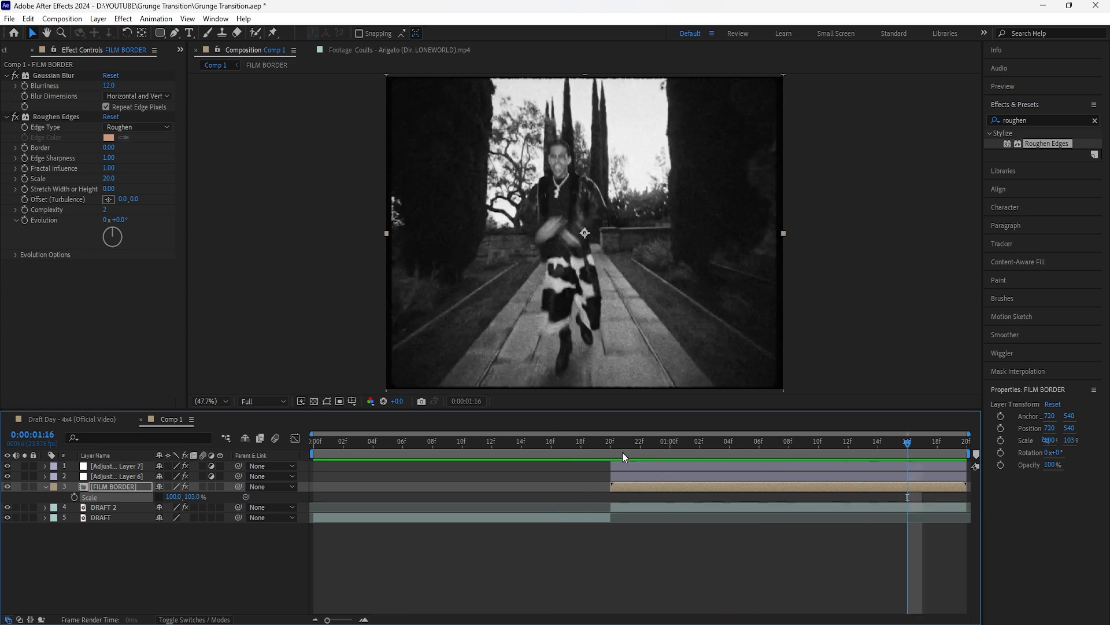
{"action": "left_click", "coordinate": [615, 453]}
{"action": "key", "text": "space"}
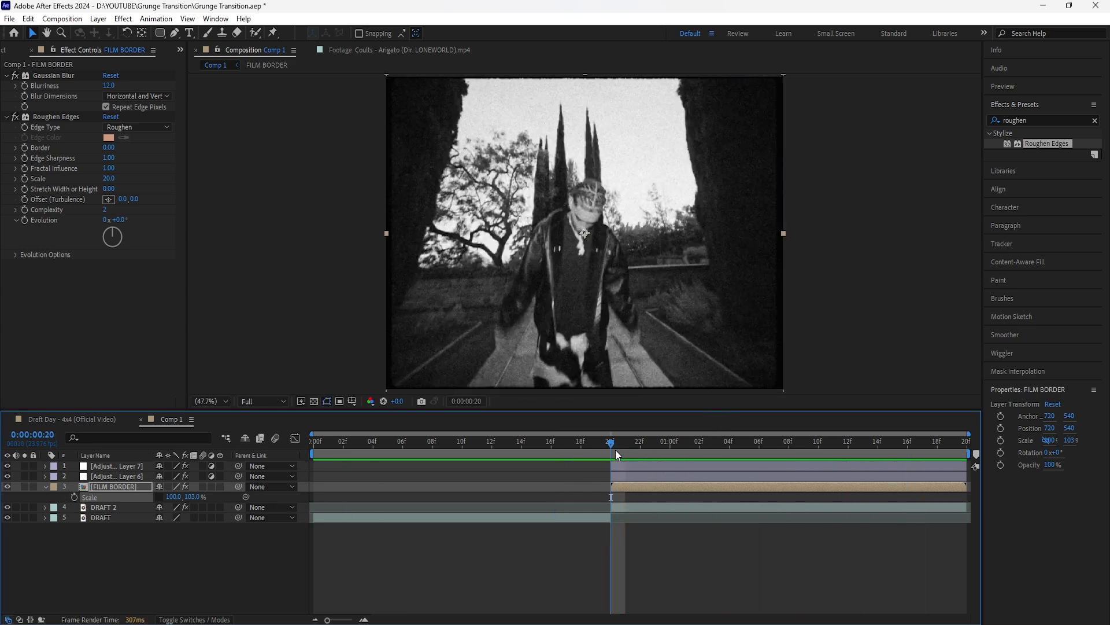
{"action": "left_click", "coordinate": [565, 456]}
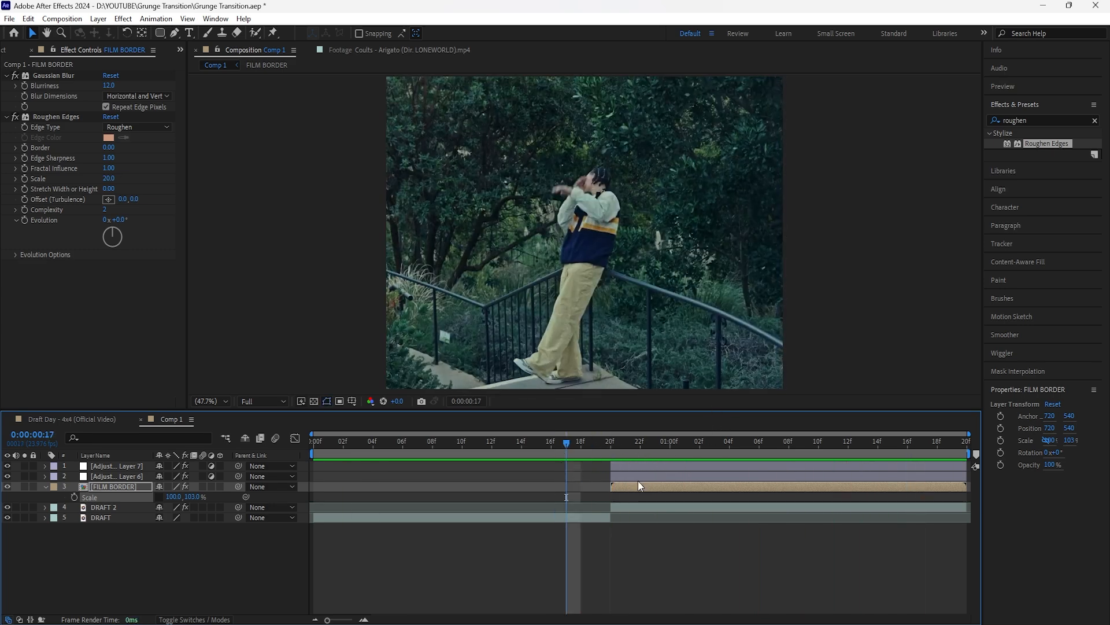
Step: Add an adjustment layer on top spanning 0:00:00:20 to 0:00:00:22 and apply Invert to it
{"action": "left_click", "coordinate": [613, 454]}
{"action": "left_click", "coordinate": [117, 466]}
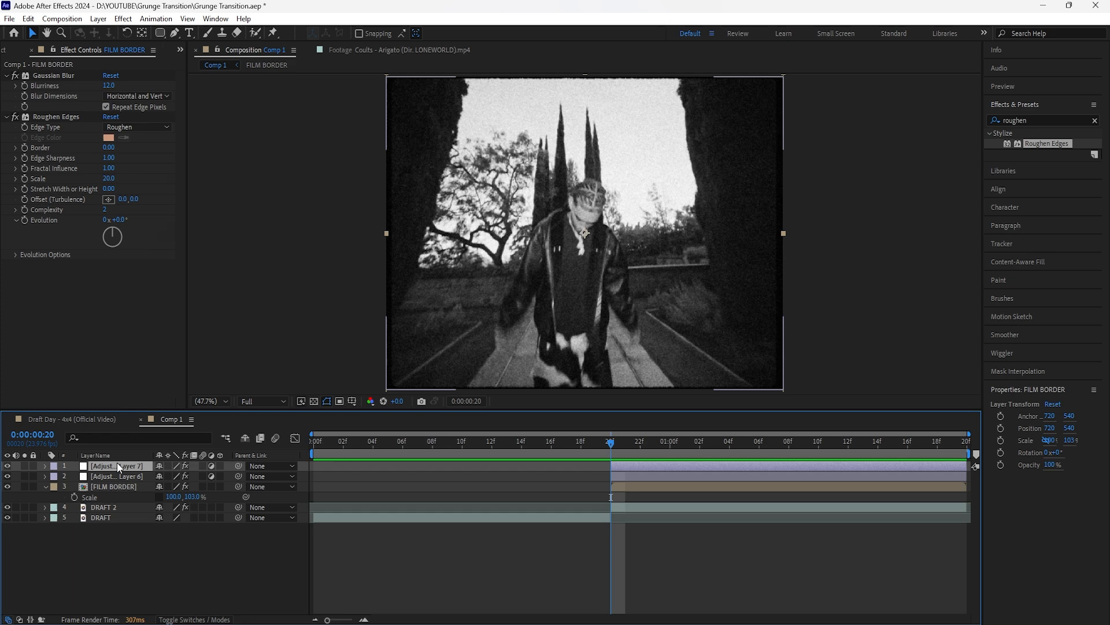
{"action": "right_click", "coordinate": [212, 548]}
{"action": "mouse_move", "coordinate": [316, 398]}
{"action": "left_click", "coordinate": [416, 492]}
{"action": "left_click_drag", "start_coordinate": [311, 469], "coordinate": [605, 470]}
{"action": "left_click_drag", "start_coordinate": [965, 465], "coordinate": [639, 465]}
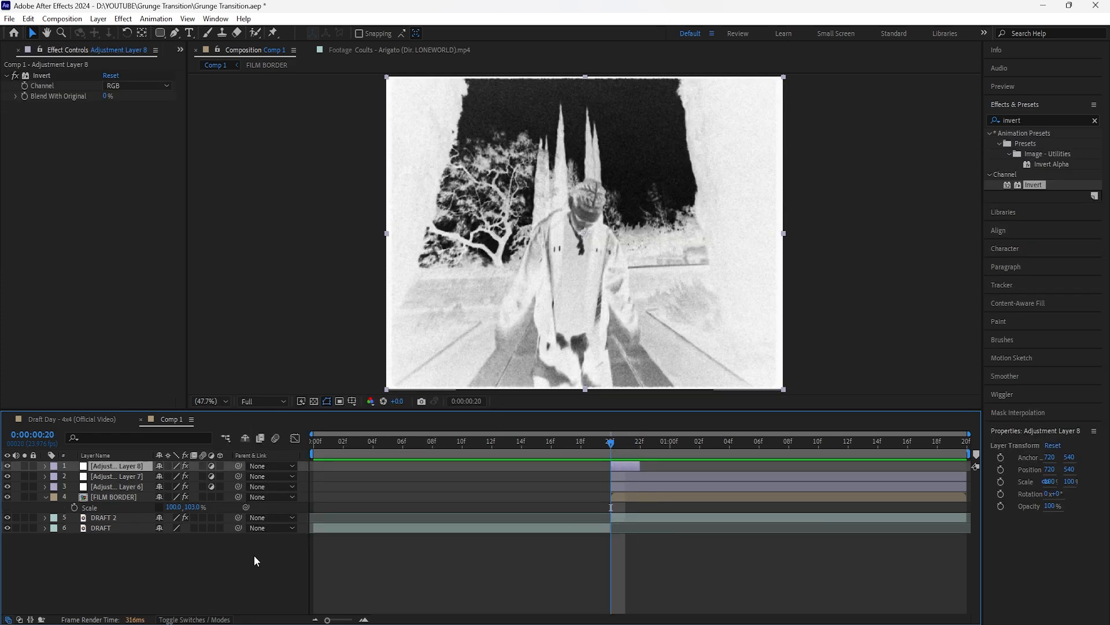
Step: Create a white (FFFFFF) 1440 x 1080 px solid on top and trim it to span 0:00:00:18 to 0:00:00:22
{"action": "right_click", "coordinate": [256, 561]}
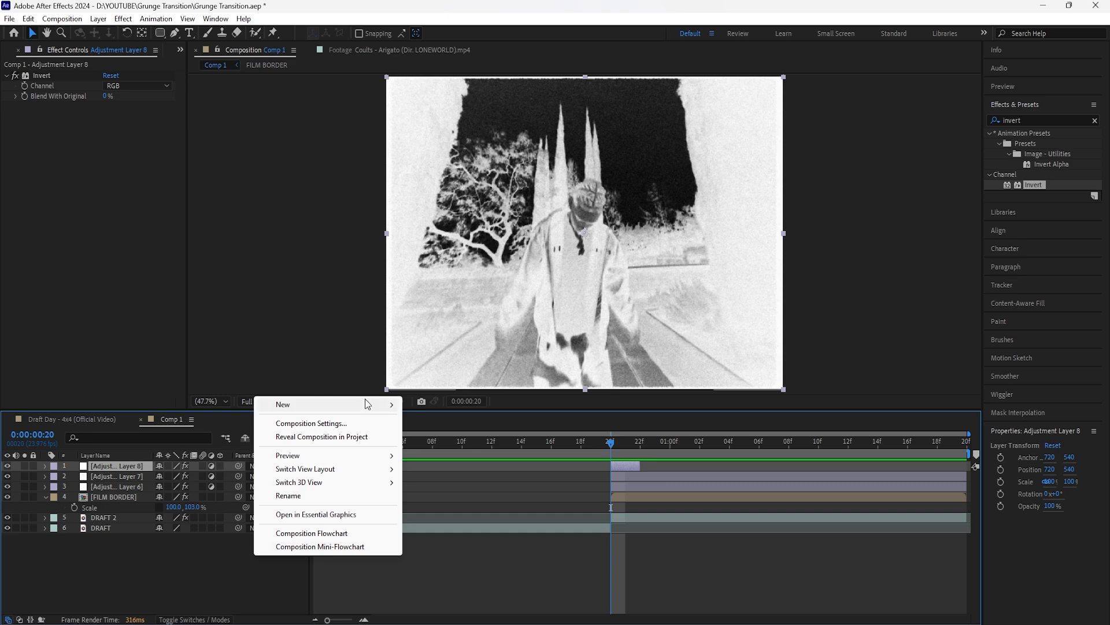
{"action": "mouse_move", "coordinate": [365, 398]}
{"action": "left_click", "coordinate": [477, 438]}
{"action": "left_click", "coordinate": [549, 377]}
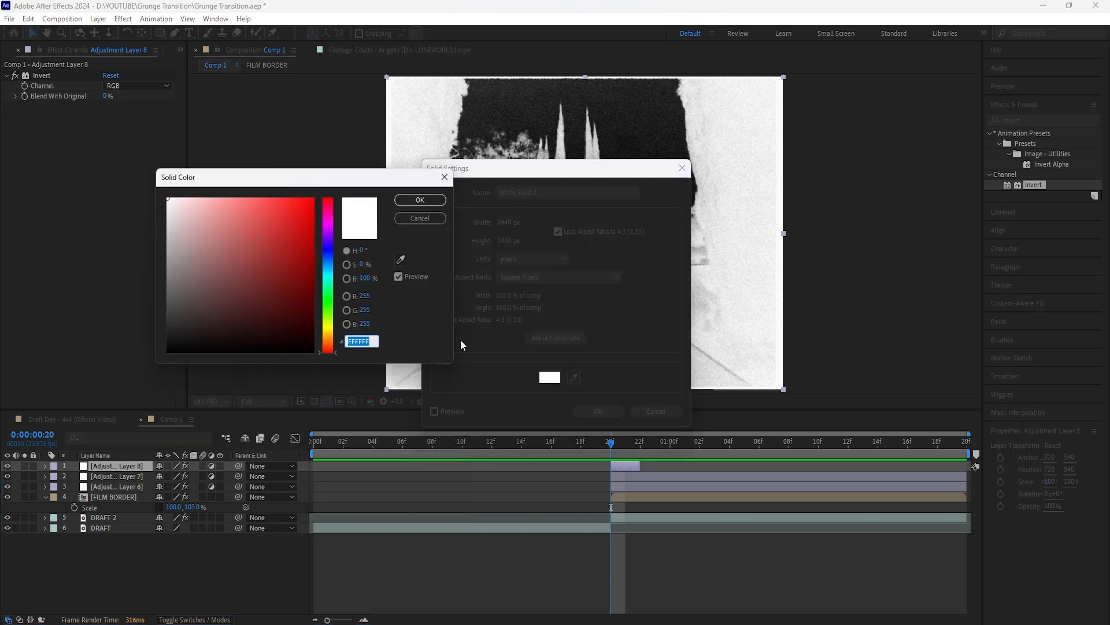
{"action": "left_click", "coordinate": [421, 200]}
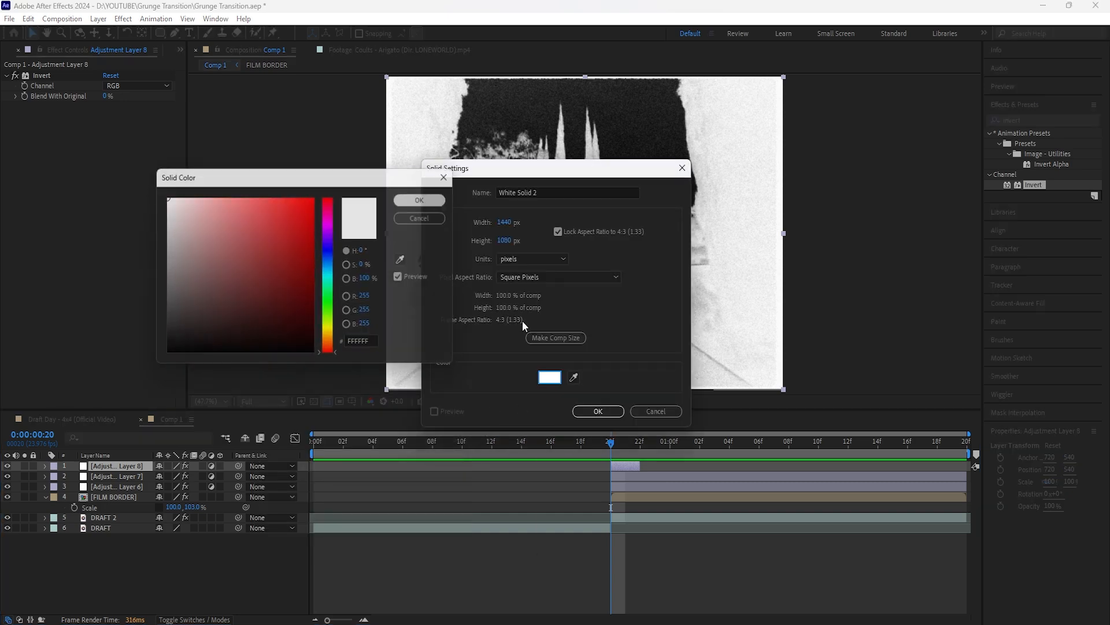
{"action": "left_click", "coordinate": [596, 411]}
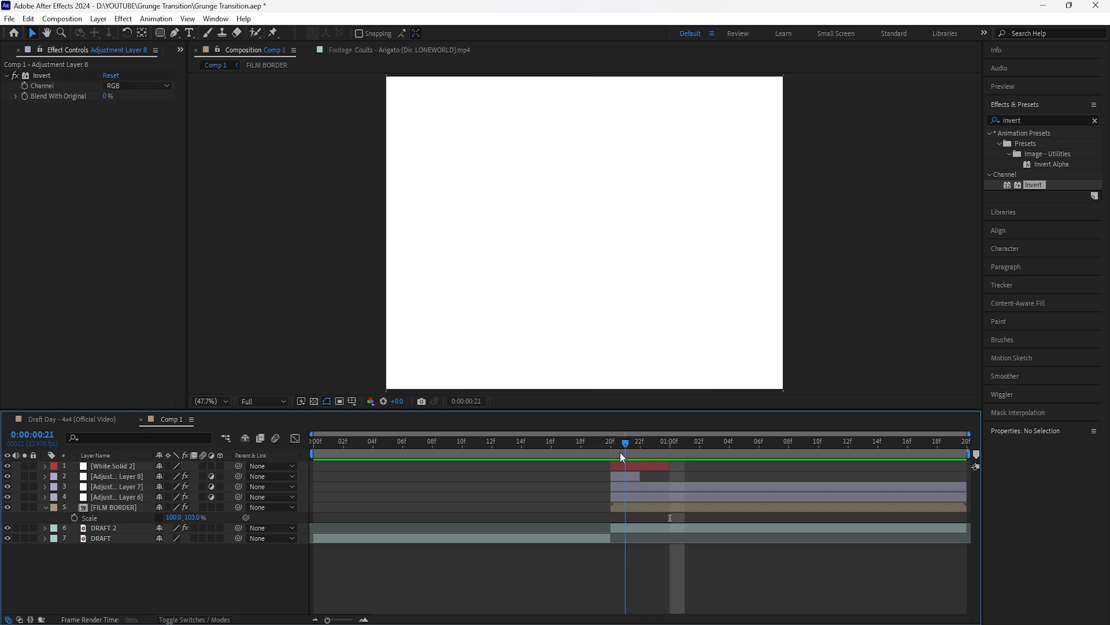
{"action": "left_click_drag", "start_coordinate": [621, 452], "coordinate": [597, 467]}
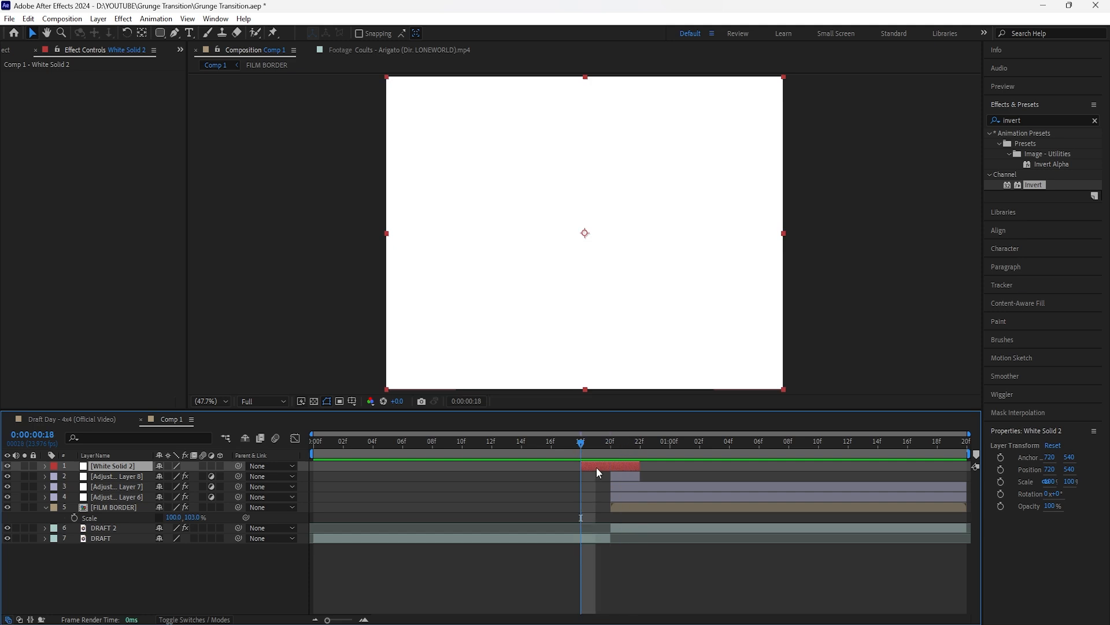
Step: Keyframe the white solid's opacity at 50% on 0:00:00:18, 70% on 0:00:00:20 and 50% on 0:00:00:22, with Easy Ease
{"action": "key", "text": "t"}
{"action": "left_click_drag", "start_coordinate": [160, 476], "coordinate": [133, 484]}
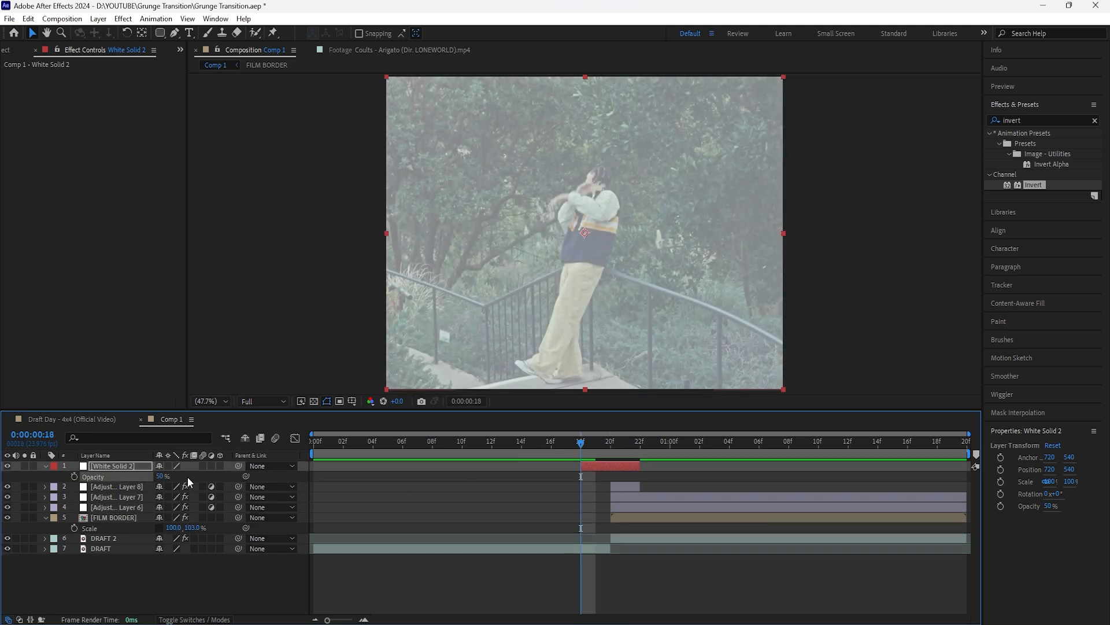
{"action": "left_click", "coordinate": [74, 476]}
{"action": "left_click_drag", "start_coordinate": [583, 446], "coordinate": [611, 446]}
{"action": "left_click_drag", "start_coordinate": [160, 476], "coordinate": [173, 476]}
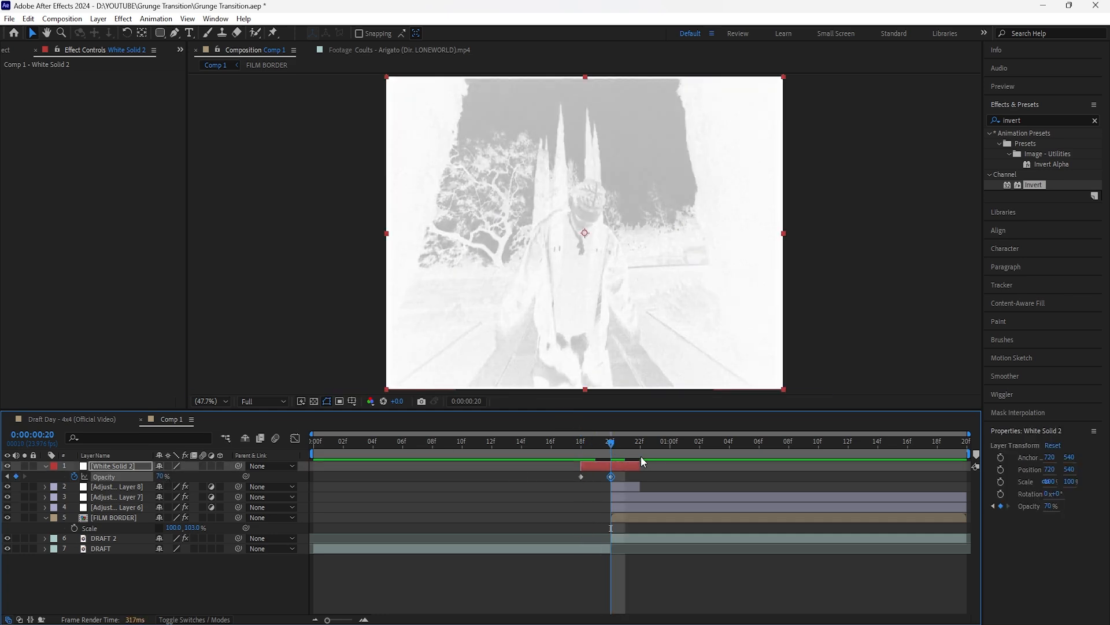
{"action": "left_click", "coordinate": [639, 440]}
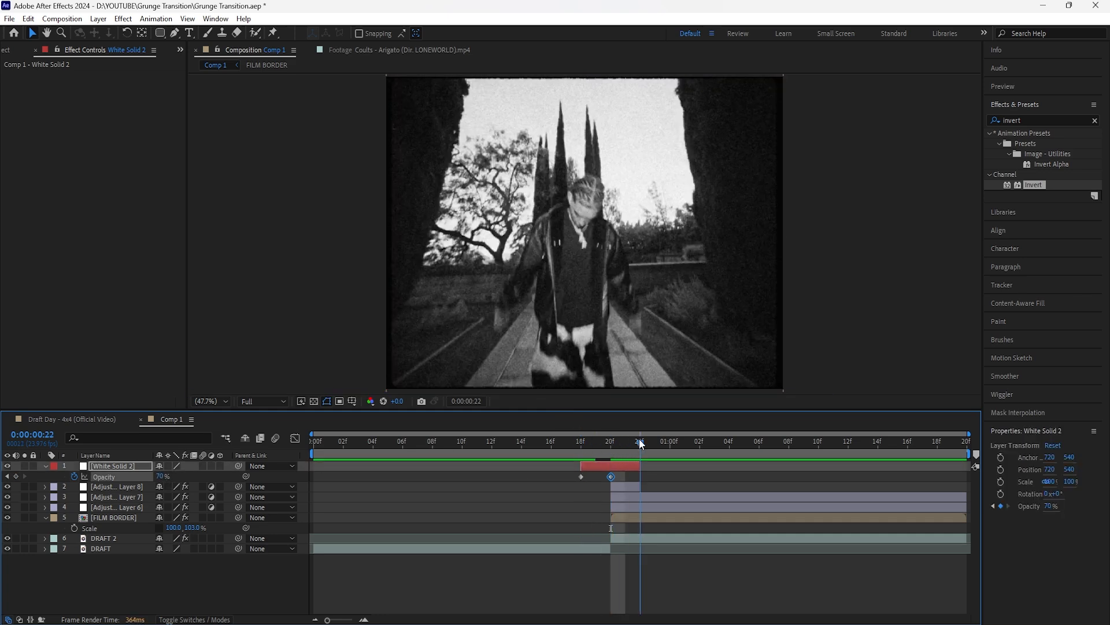
{"action": "left_click", "coordinate": [160, 476]}
{"action": "type", "text": "50"}
{"action": "key", "text": "Return"}
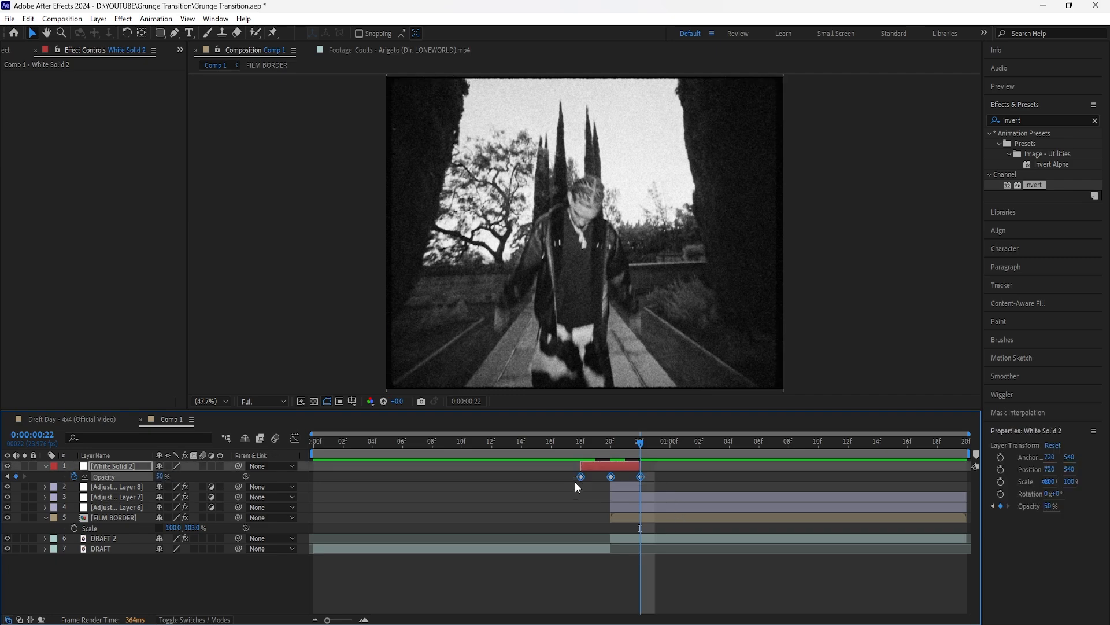
{"action": "key", "text": "F9"}
Step: Play back the composition to check the white flash and inverted frames at the cut between the clips
{"action": "key", "text": "space"}
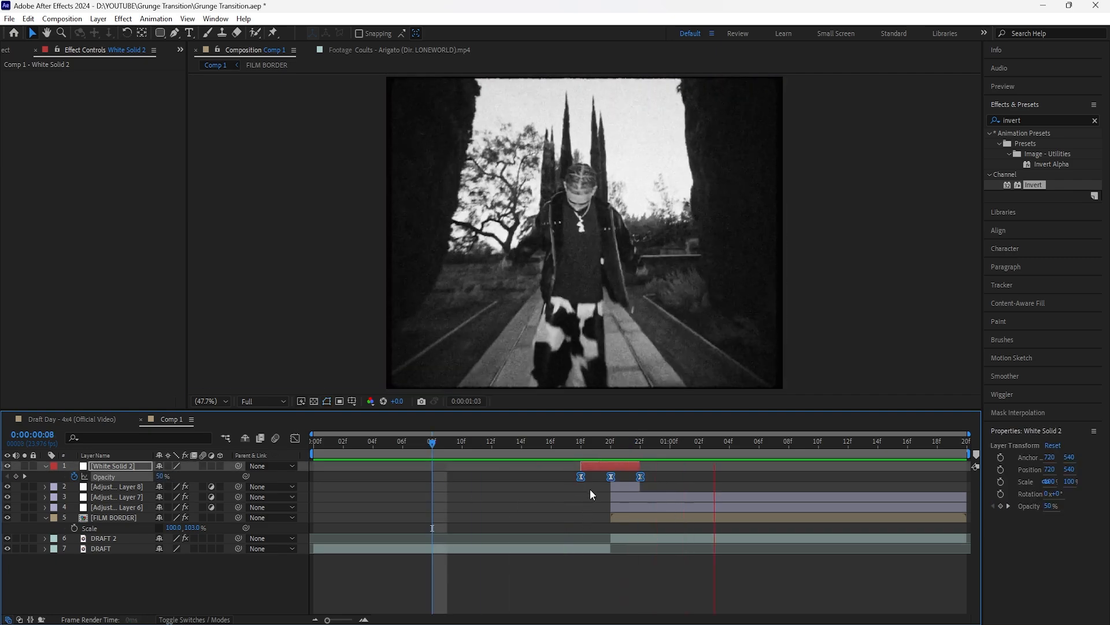
{"action": "key", "text": "Home"}
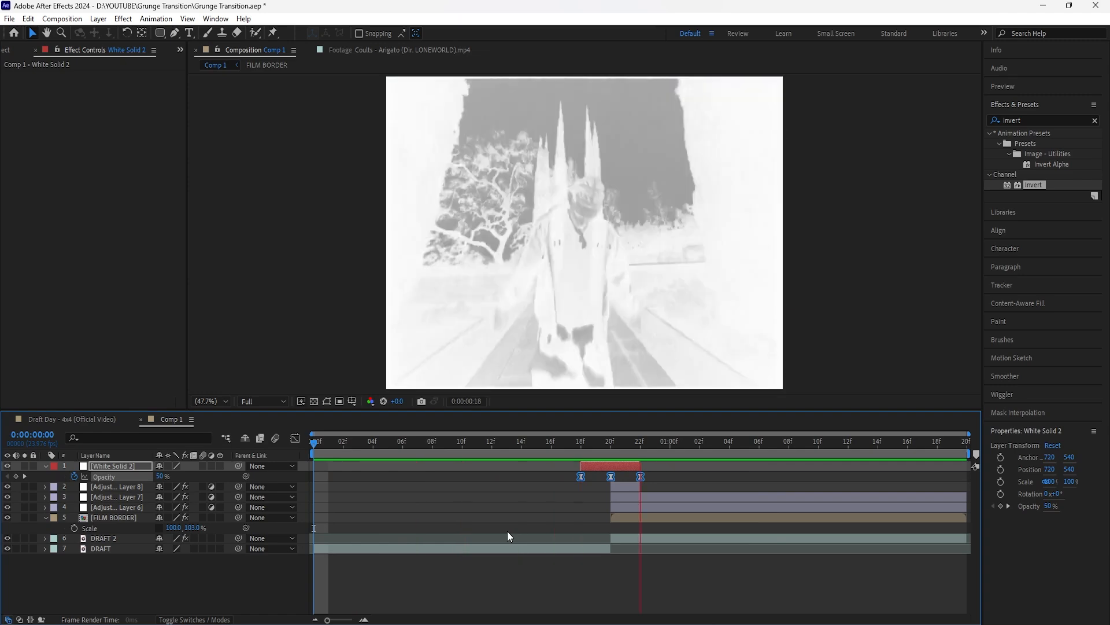
{"action": "key", "text": "space"}
{"action": "left_click_drag", "start_coordinate": [625, 444], "coordinate": [518, 473]}
{"action": "key", "text": "space"}
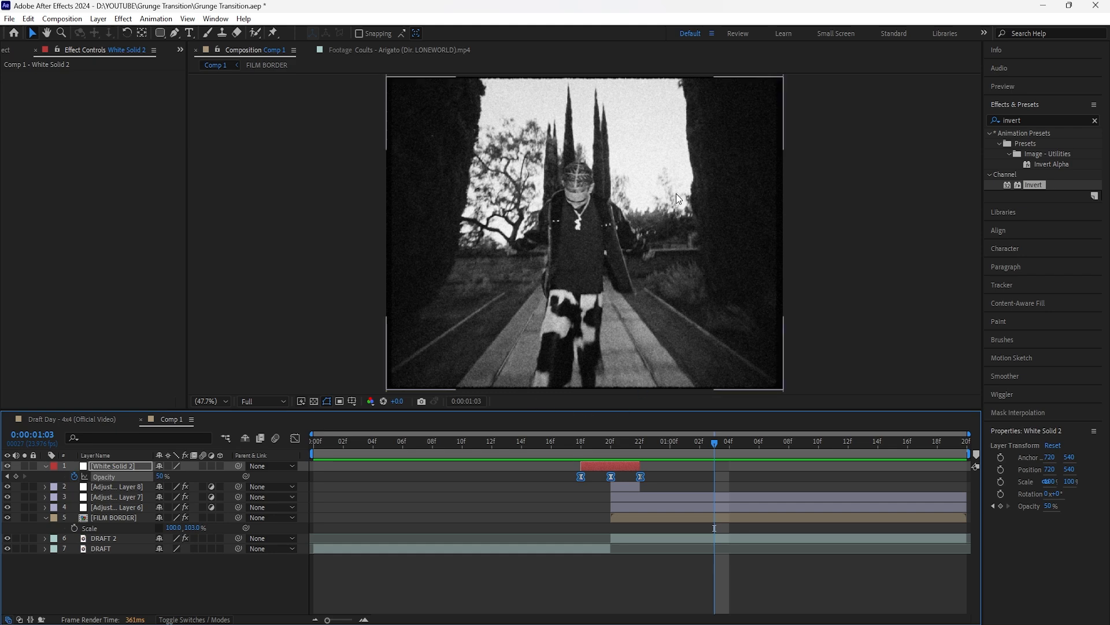
Step: Create a shape layer with no fill and a black (000000) stroke, place it directly above DRAFT 2 and trim its start to 0:00:00:20
{"action": "right_click", "coordinate": [209, 579]}
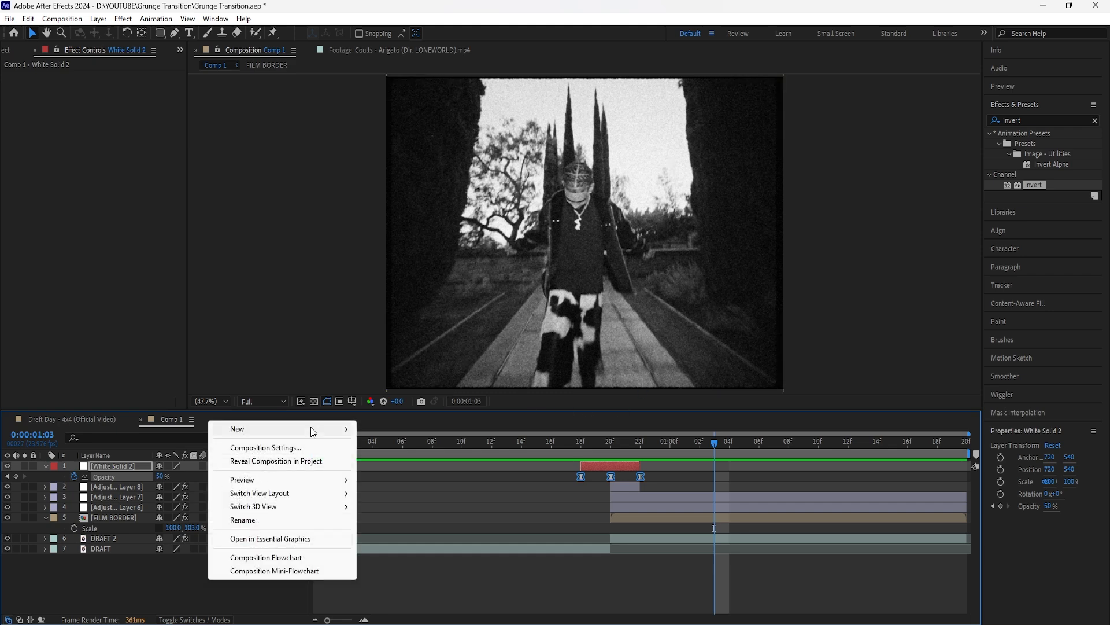
{"action": "mouse_move", "coordinate": [231, 426]}
{"action": "left_click", "coordinate": [394, 508]}
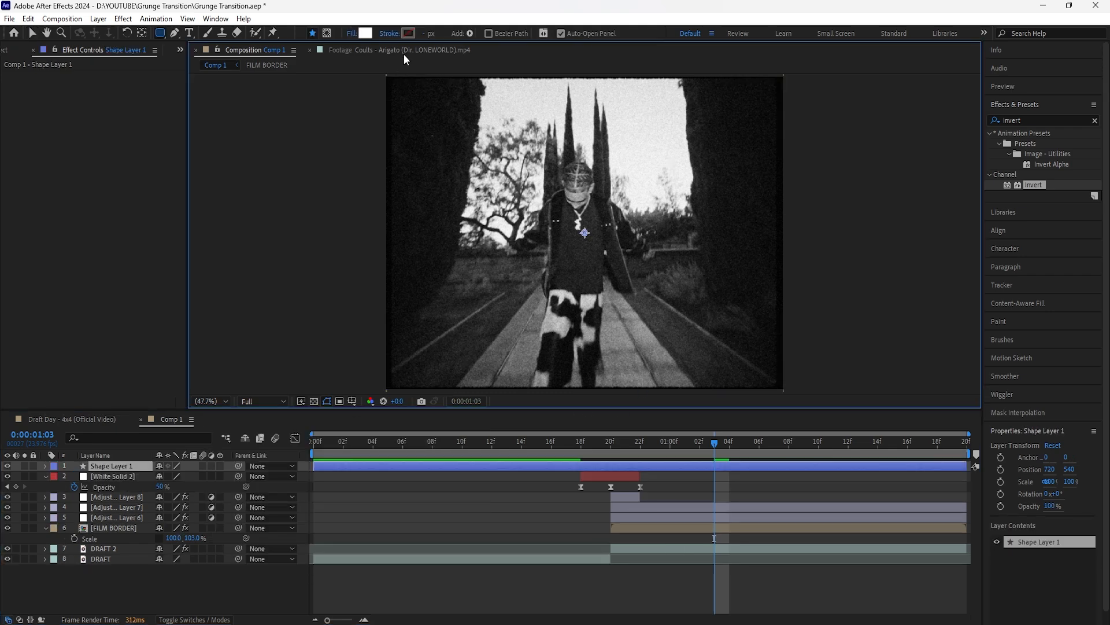
{"action": "left_click", "coordinate": [351, 38]}
{"action": "left_click", "coordinate": [495, 287]}
{"action": "left_click", "coordinate": [530, 353]}
{"action": "left_click", "coordinate": [408, 33]}
{"action": "left_click_drag", "start_coordinate": [188, 300], "coordinate": [125, 402]}
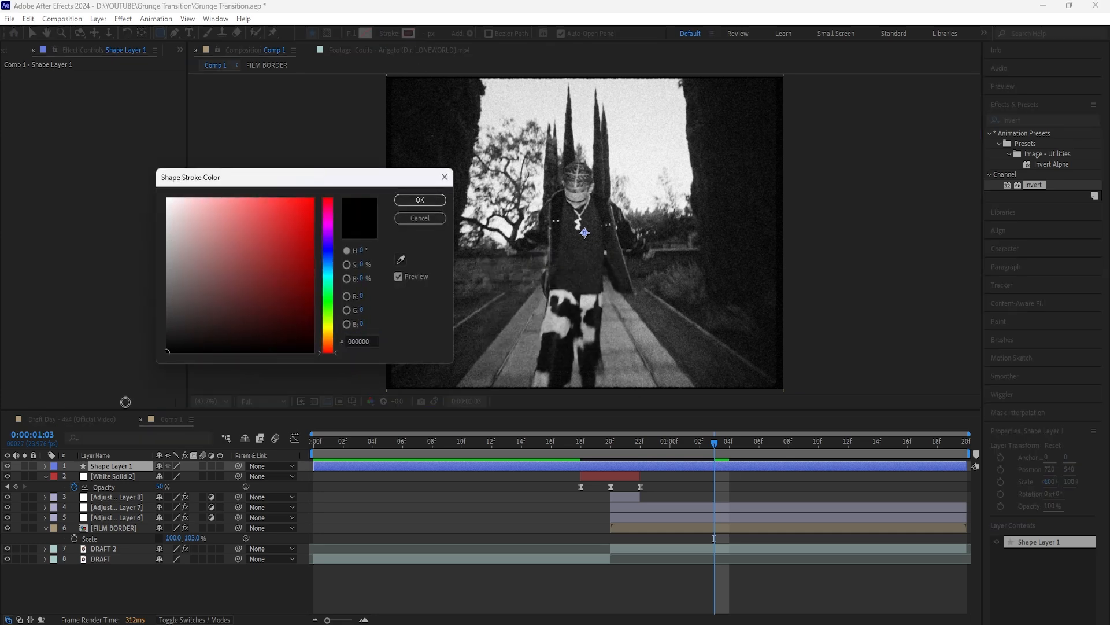
{"action": "left_click", "coordinate": [422, 203]}
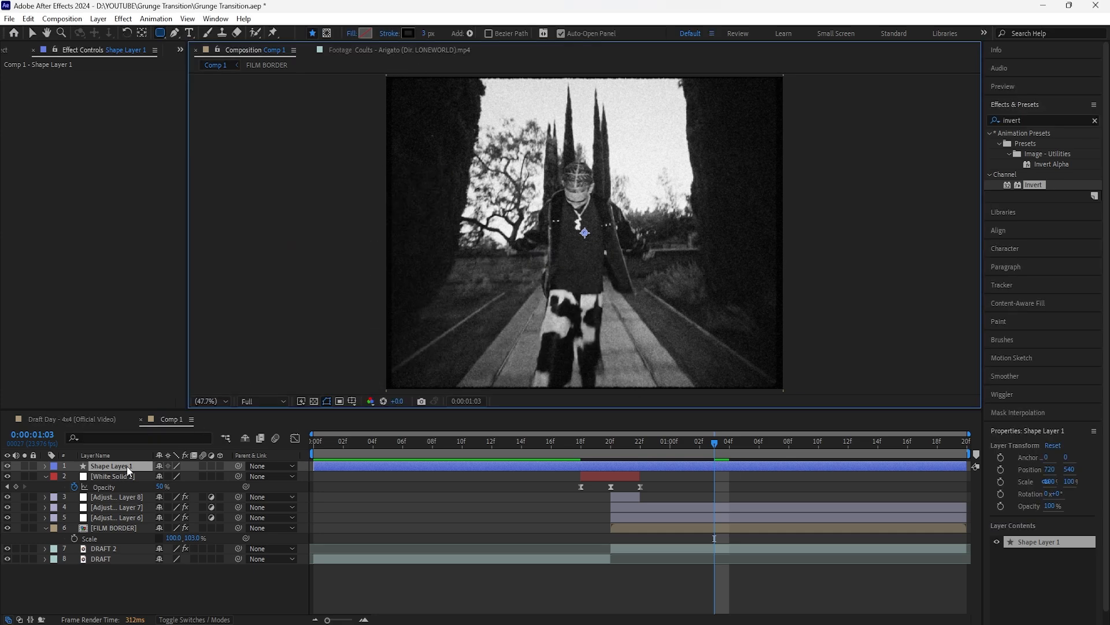
{"action": "left_click_drag", "start_coordinate": [127, 467], "coordinate": [129, 538]}
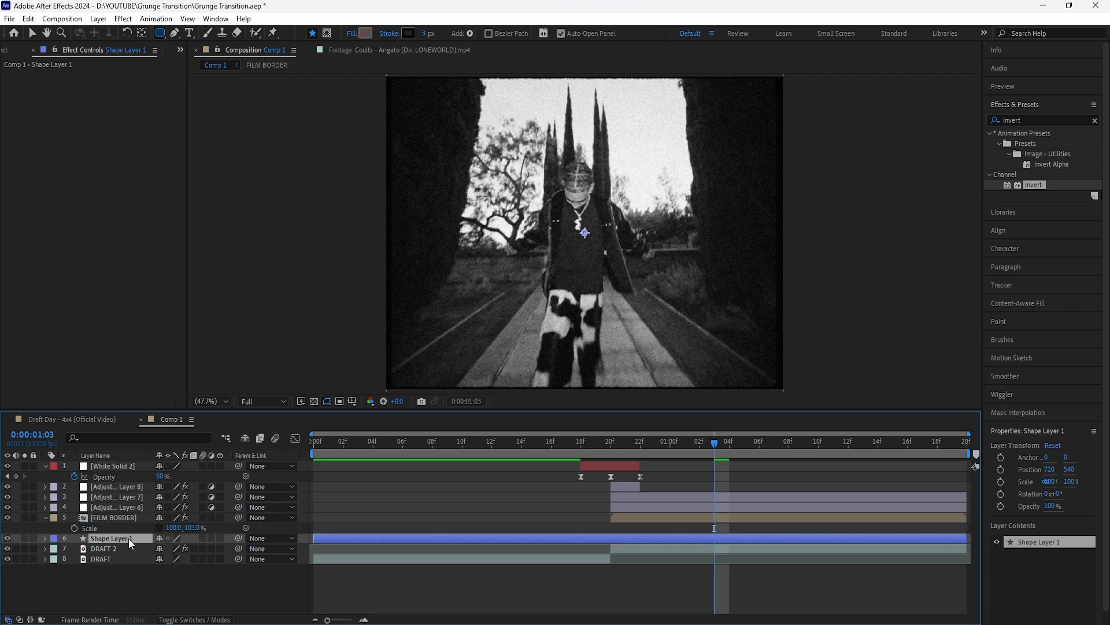
{"action": "left_click_drag", "start_coordinate": [314, 538], "coordinate": [609, 559]}
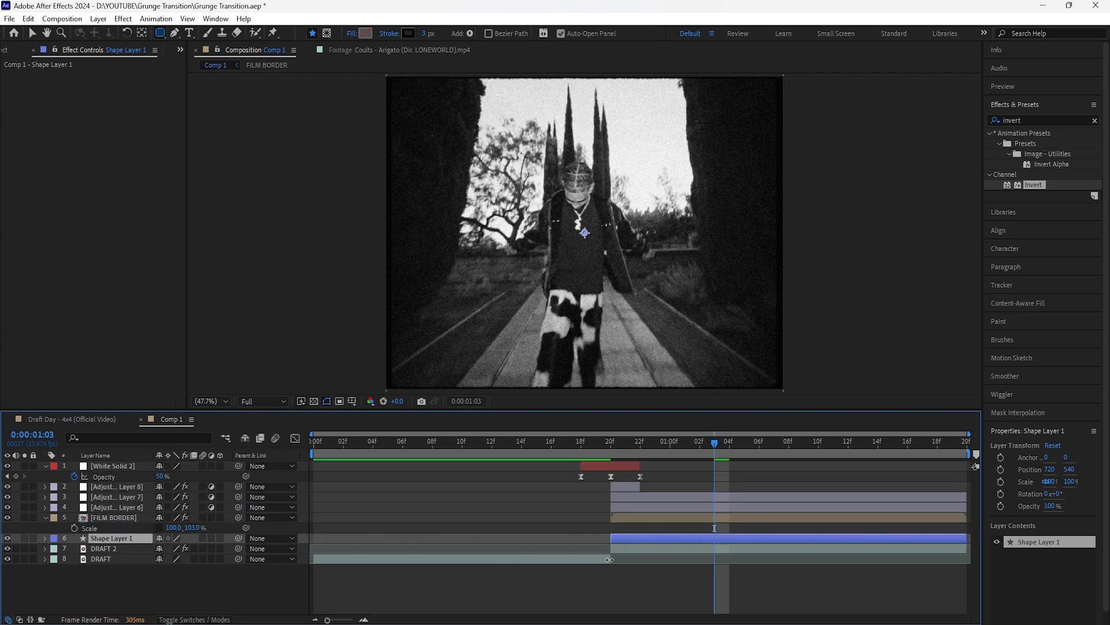
Step: Set the shape stroke to 2 px and draw a rounded rectangle about 596 x 988 px around the man at 0:00:00:20
{"action": "left_click", "coordinate": [427, 35]}
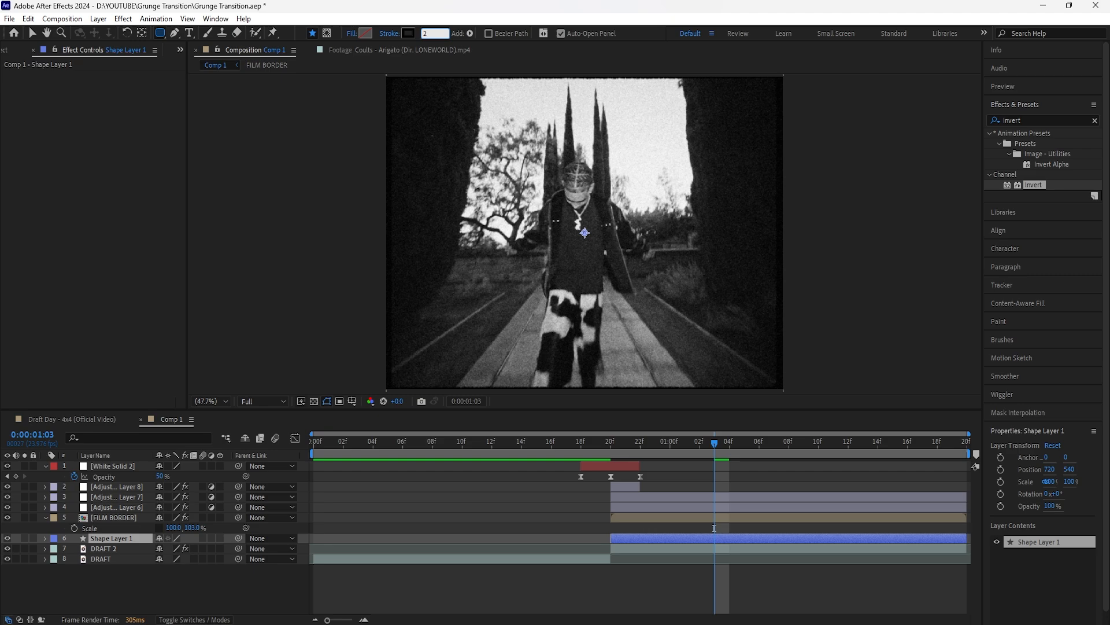
{"action": "type", "text": "2"}
{"action": "key", "text": "Return"}
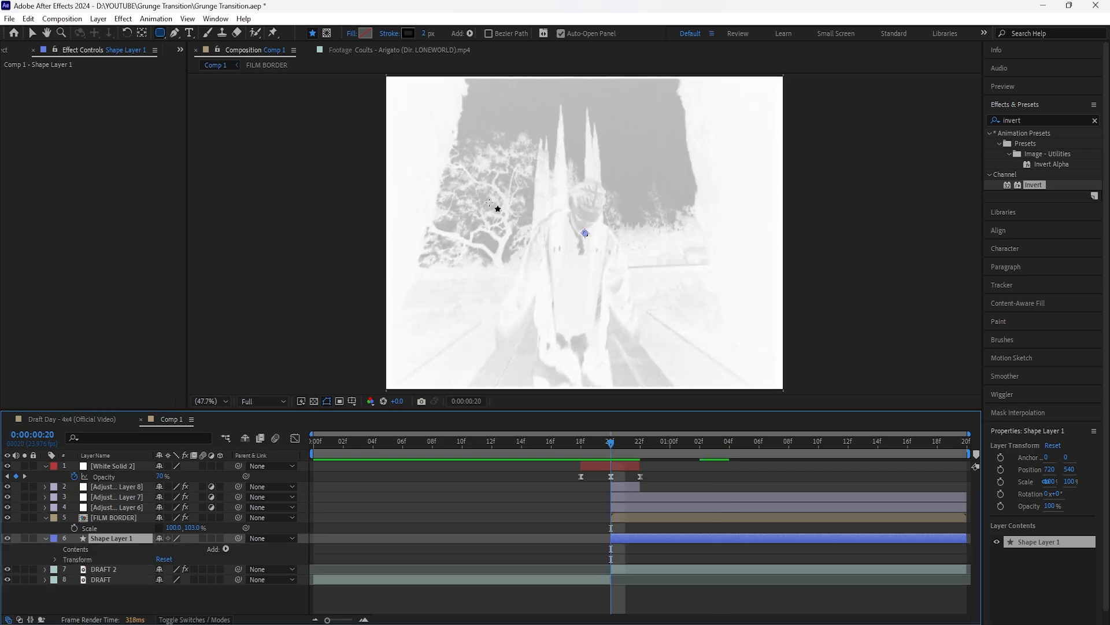
{"action": "scroll", "coordinate": [623, 228], "scroll_direction": "up", "scroll_amount": 3}
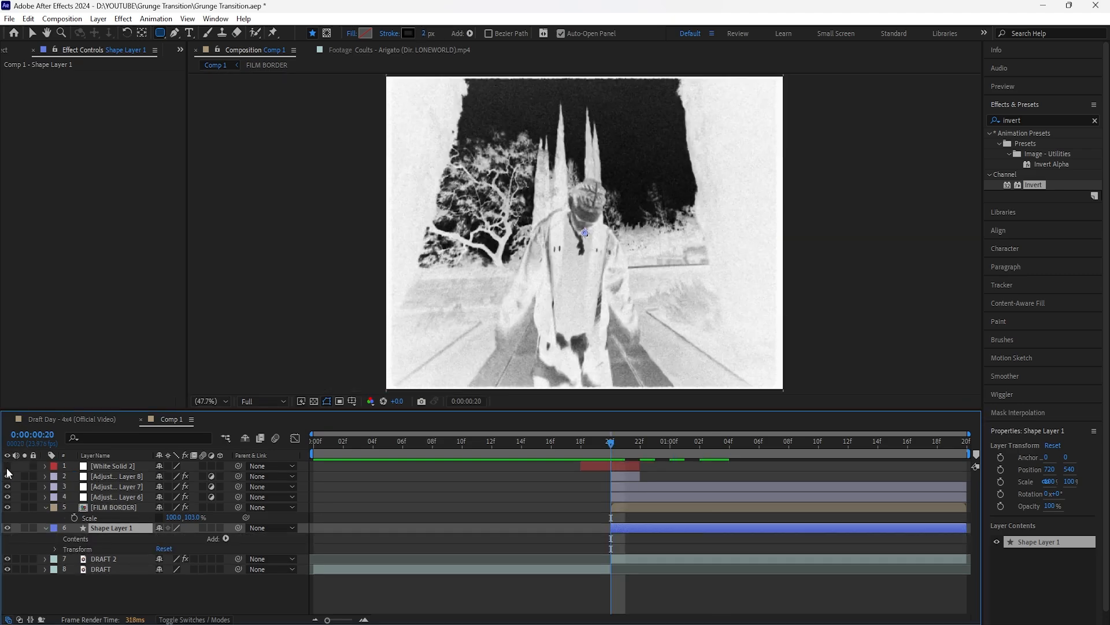
{"action": "left_click_drag", "start_coordinate": [514, 167], "coordinate": [654, 409]}
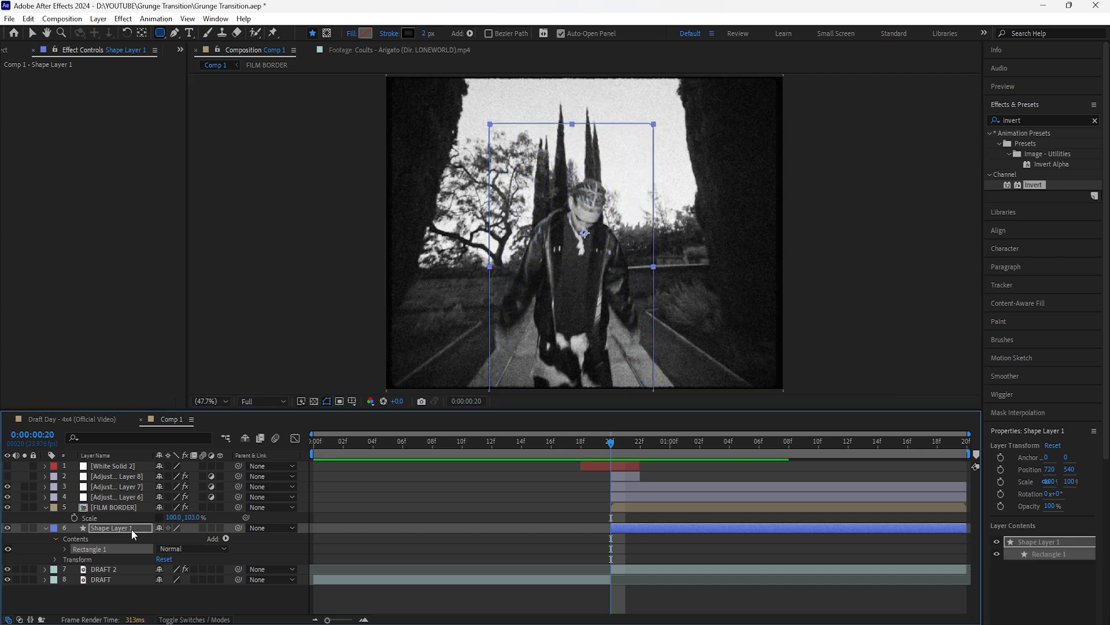
Step: Keyframe the shape layer's position at 720, 540 on 0:00:00:20 and at about 751.5, 510.6 on 0:00:01:03
{"action": "left_click", "coordinate": [131, 528]}
{"action": "key", "text": "p"}
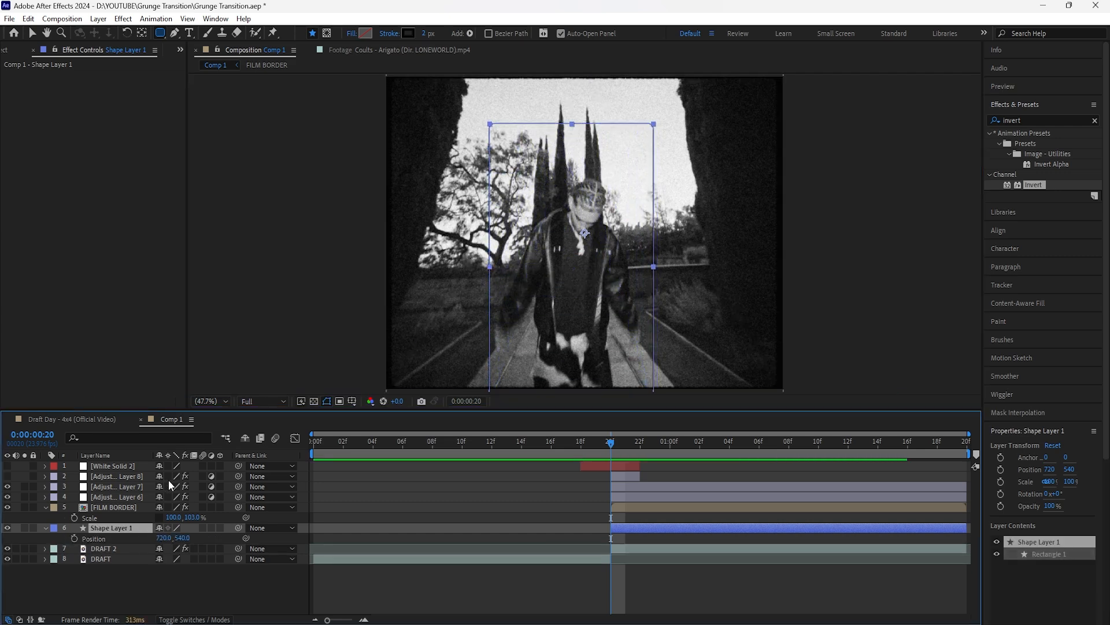
{"action": "key", "text": "shift+s"}
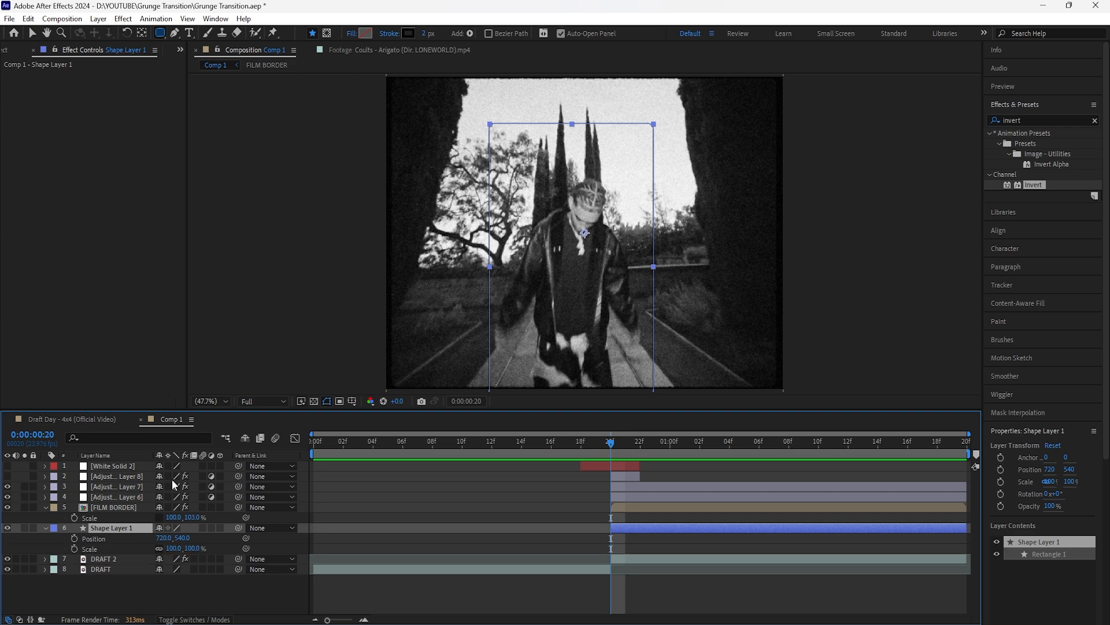
{"action": "left_click", "coordinate": [75, 538]}
{"action": "left_click_drag", "start_coordinate": [617, 441], "coordinate": [715, 441]}
{"action": "left_click", "coordinate": [32, 32]}
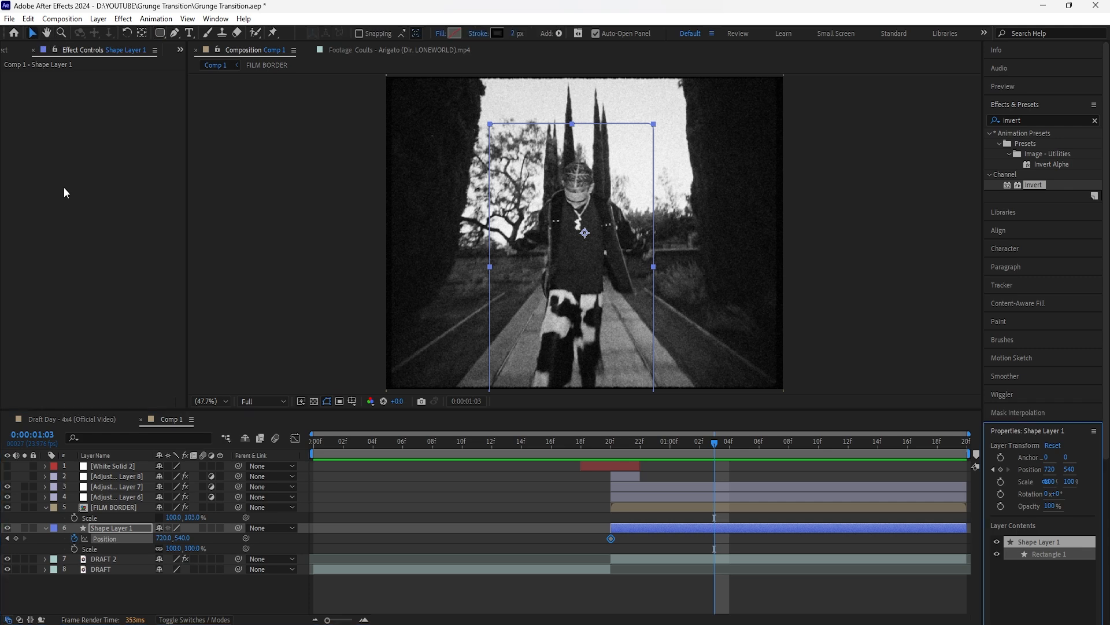
{"action": "left_click", "coordinate": [114, 526]}
{"action": "left_click_drag", "start_coordinate": [581, 231], "coordinate": [590, 221]}
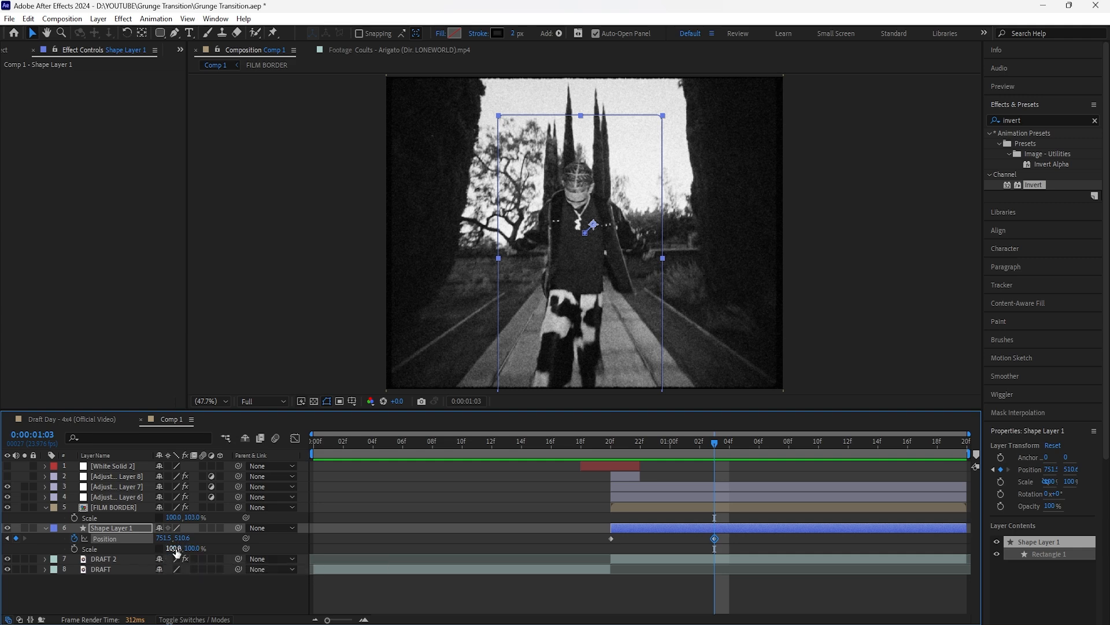
Step: Keyframe the shape layer's horizontal scale at 100% on 0:00:01:03, 132% on 0:00:01:10 and 75% near the layer's end, then select all its keyframes
{"action": "left_click", "coordinate": [74, 549]}
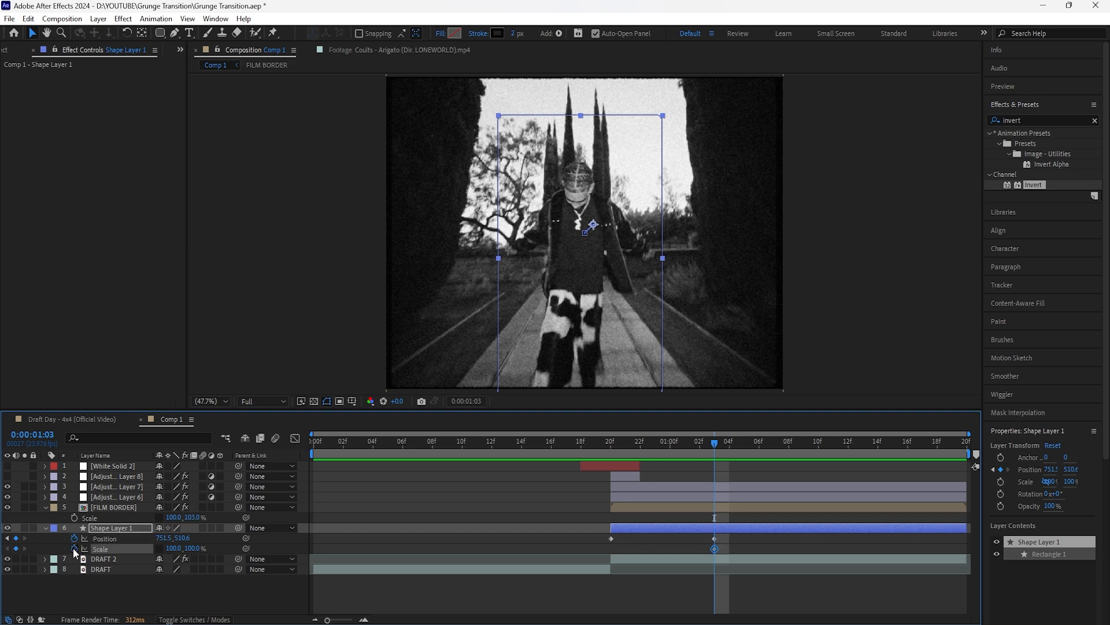
{"action": "left_click", "coordinate": [729, 449]}
{"action": "left_click_drag", "start_coordinate": [729, 449], "coordinate": [814, 451]}
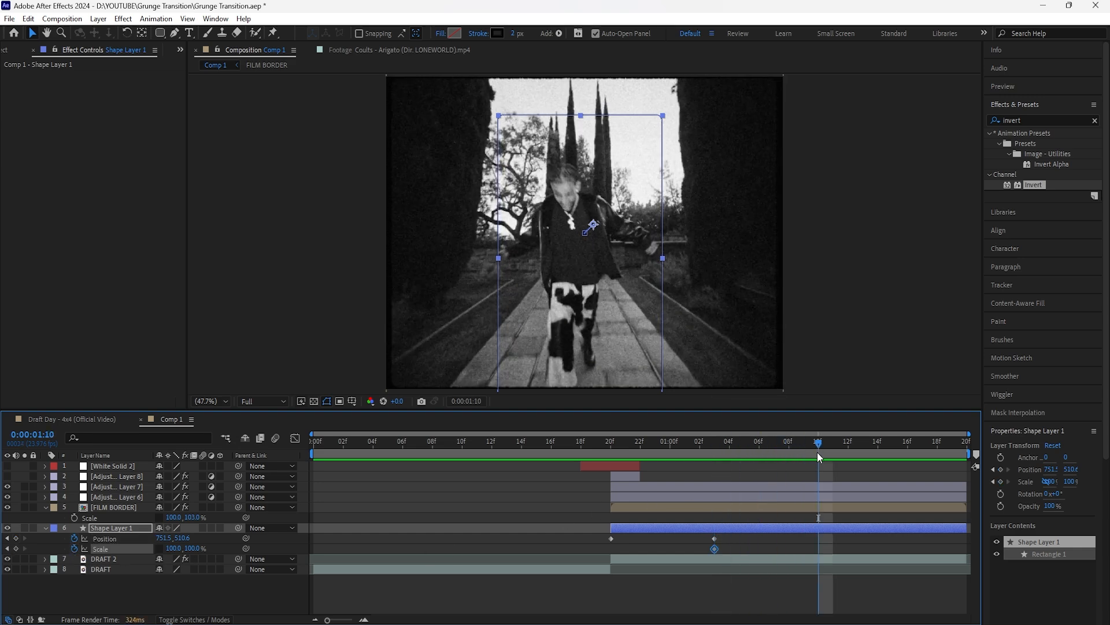
{"action": "left_click_drag", "start_coordinate": [174, 549], "coordinate": [190, 548]}
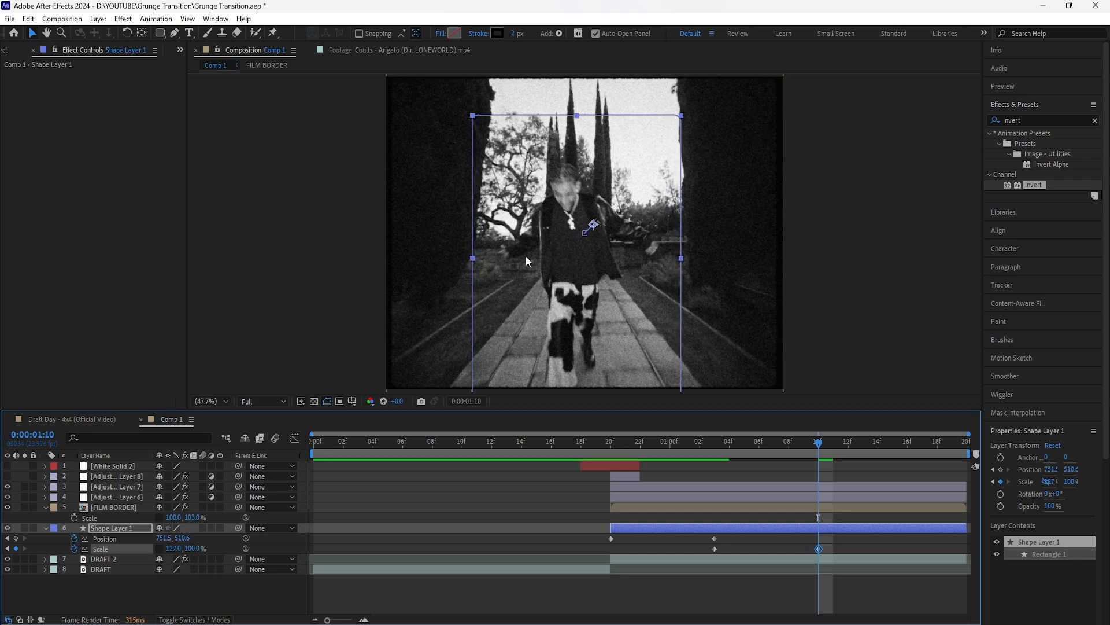
{"action": "left_click_drag", "start_coordinate": [177, 548], "coordinate": [185, 548]}
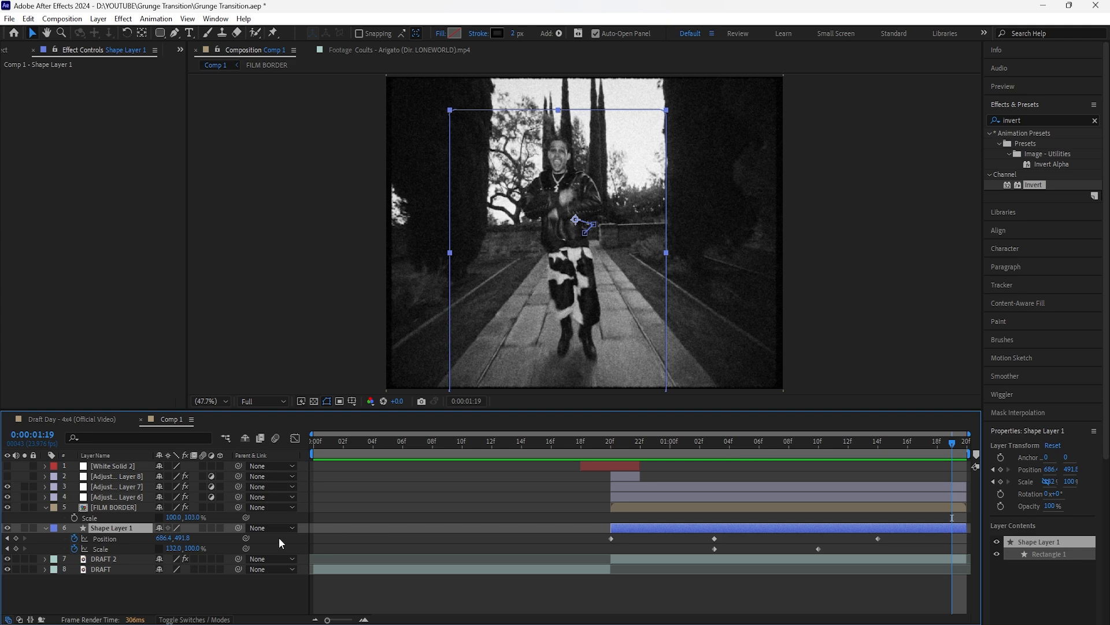
{"action": "left_click_drag", "start_coordinate": [172, 547], "coordinate": [138, 548]}
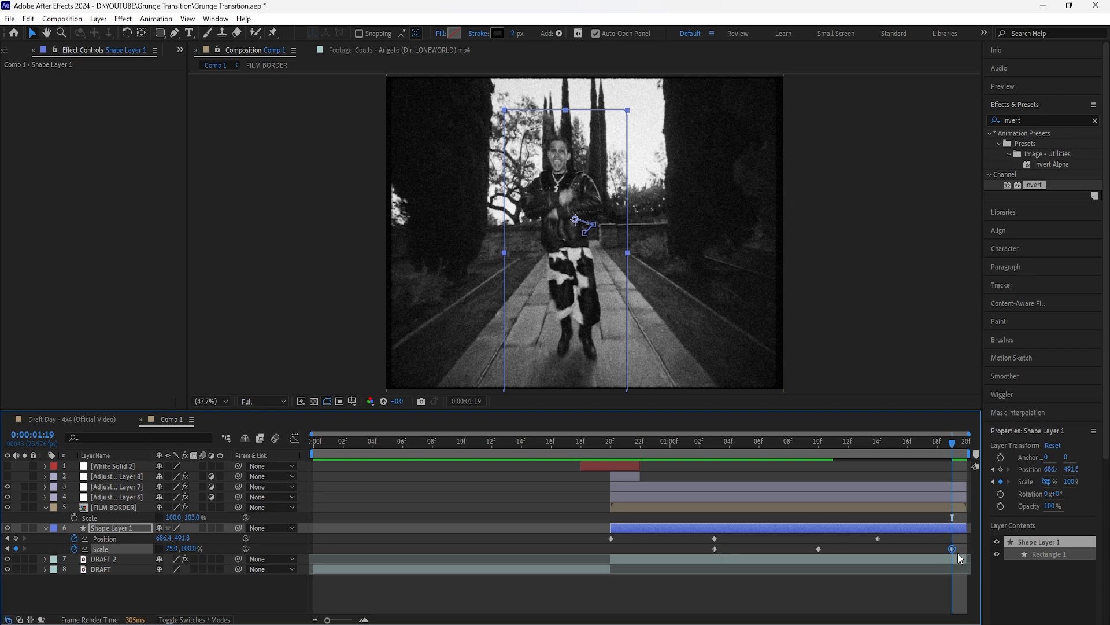
{"action": "left_click_drag", "start_coordinate": [953, 549], "coordinate": [964, 552]}
{"action": "left_click_drag", "start_coordinate": [574, 533], "coordinate": [982, 559]}
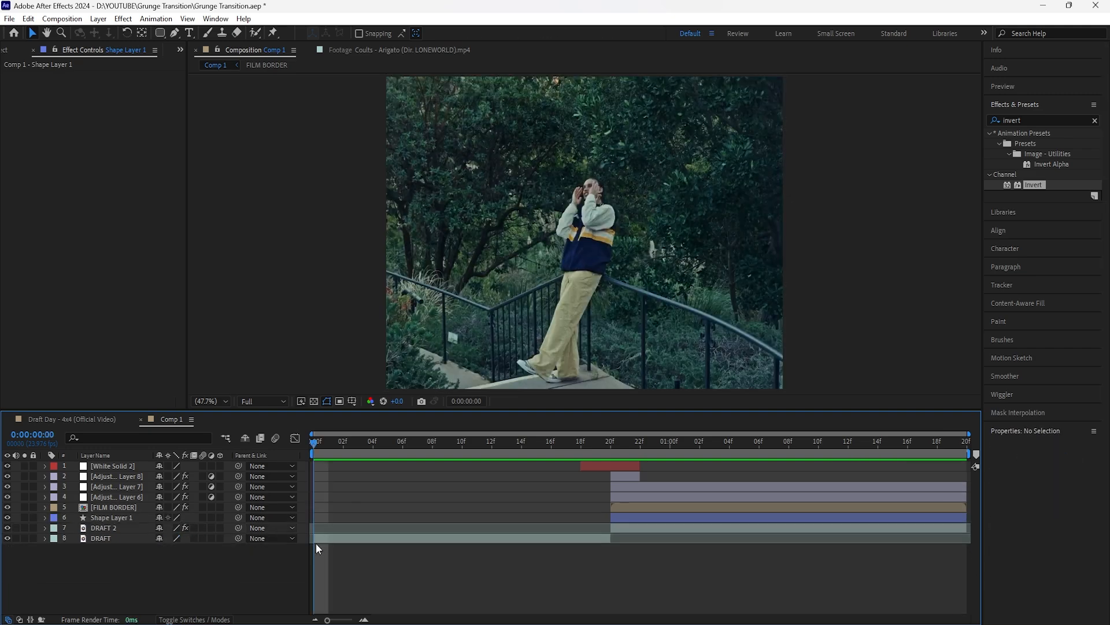
Step: Preview the animated rectangle briefly and set the rectangle path's roundness to 0 for sharp corners
{"action": "key", "text": "space"}
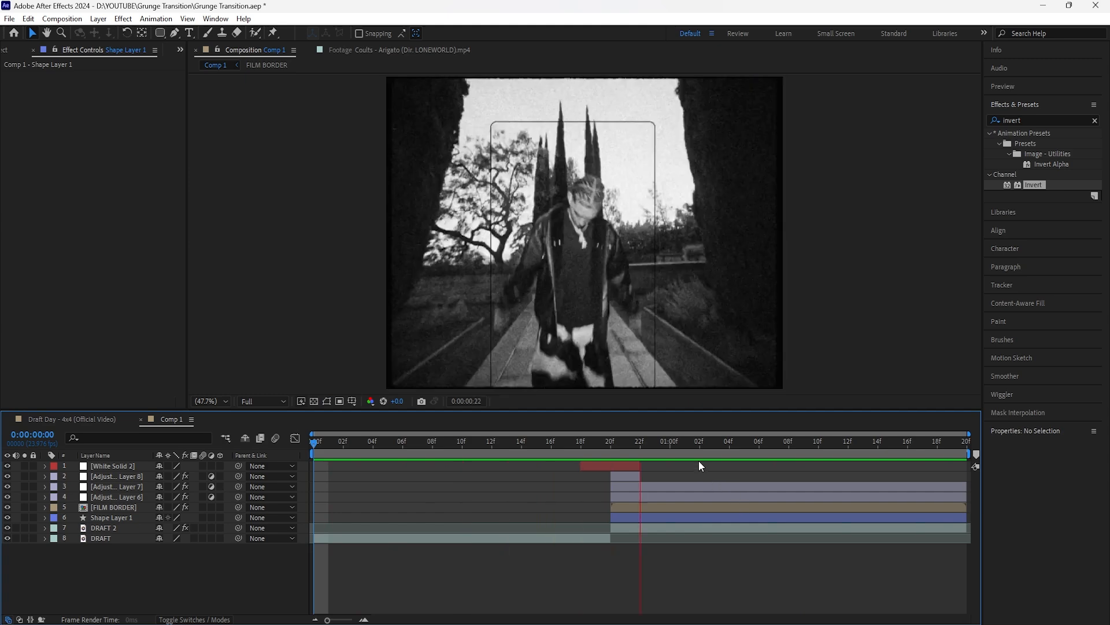
{"action": "key", "text": "space"}
{"action": "left_click", "coordinate": [124, 517]}
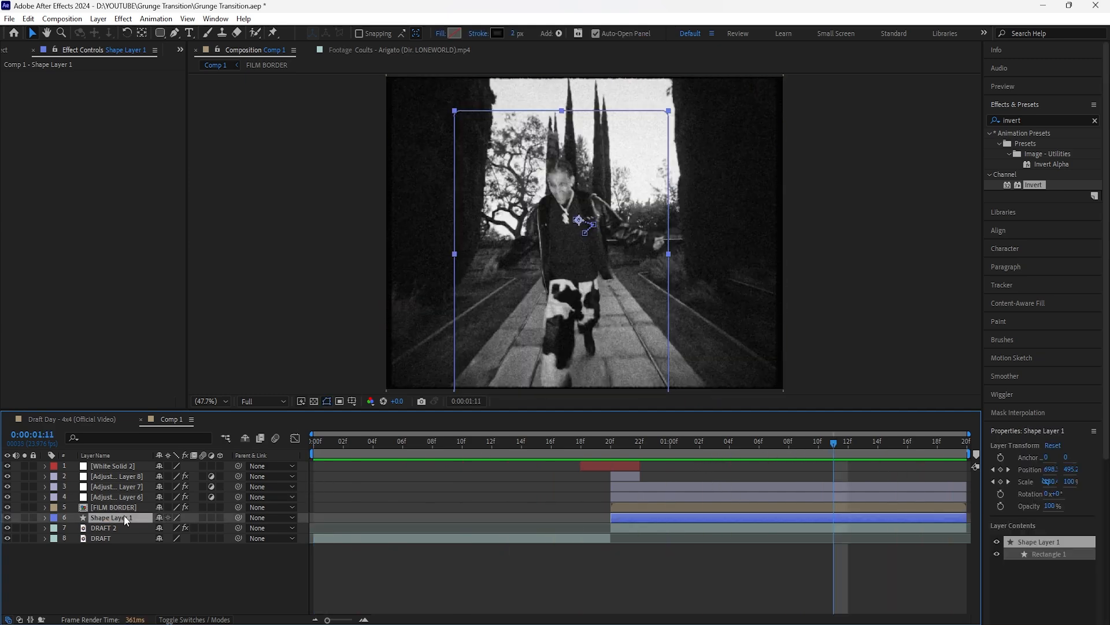
{"action": "key", "text": "u"}
{"action": "key", "text": "u"}
{"action": "key", "text": "u"}
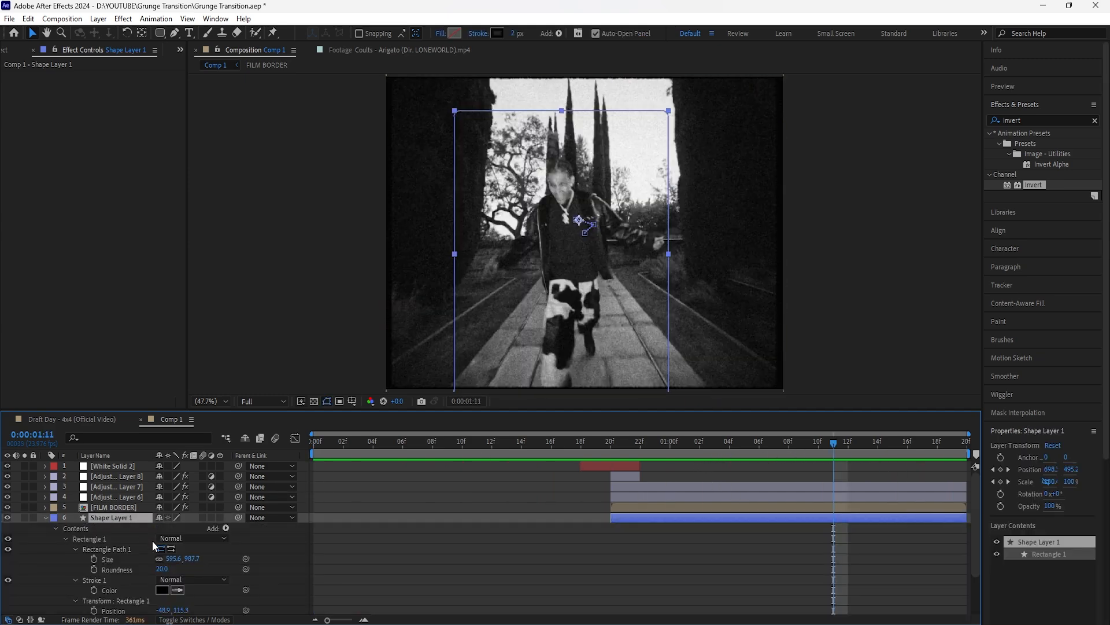
{"action": "left_click", "coordinate": [162, 570]}
{"action": "type", "text": "0"}
{"action": "key", "text": "Return"}
{"action": "key", "text": "u"}
{"action": "left_click", "coordinate": [178, 578]}
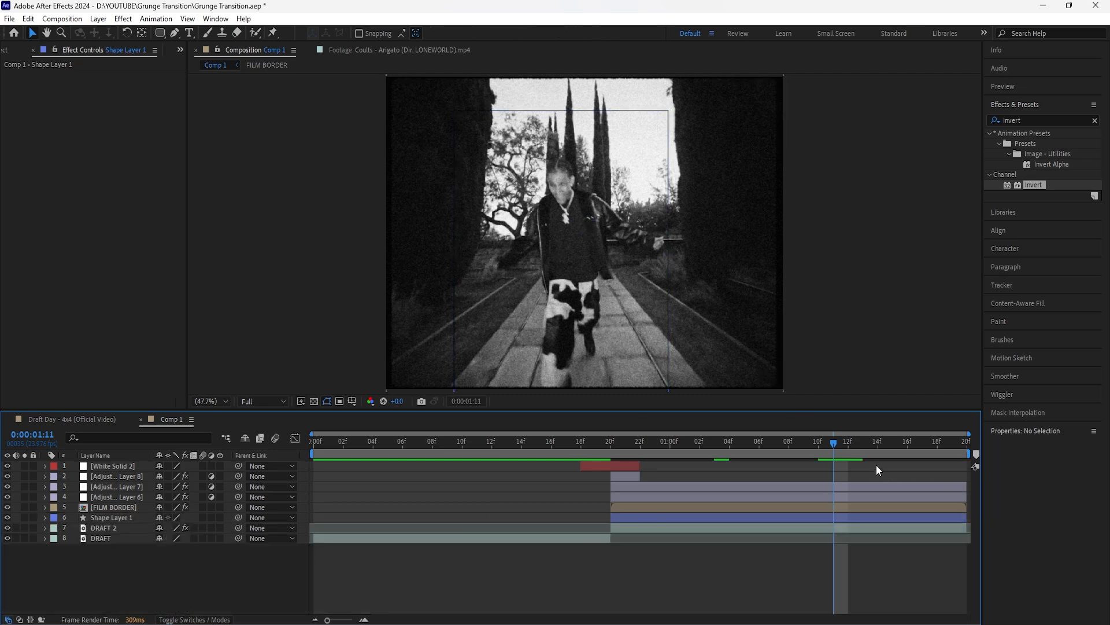
Step: Play back the composition from the start to check the motion of the sharp-cornered rectangle outline
{"action": "left_click_drag", "start_coordinate": [833, 443], "coordinate": [315, 443]}
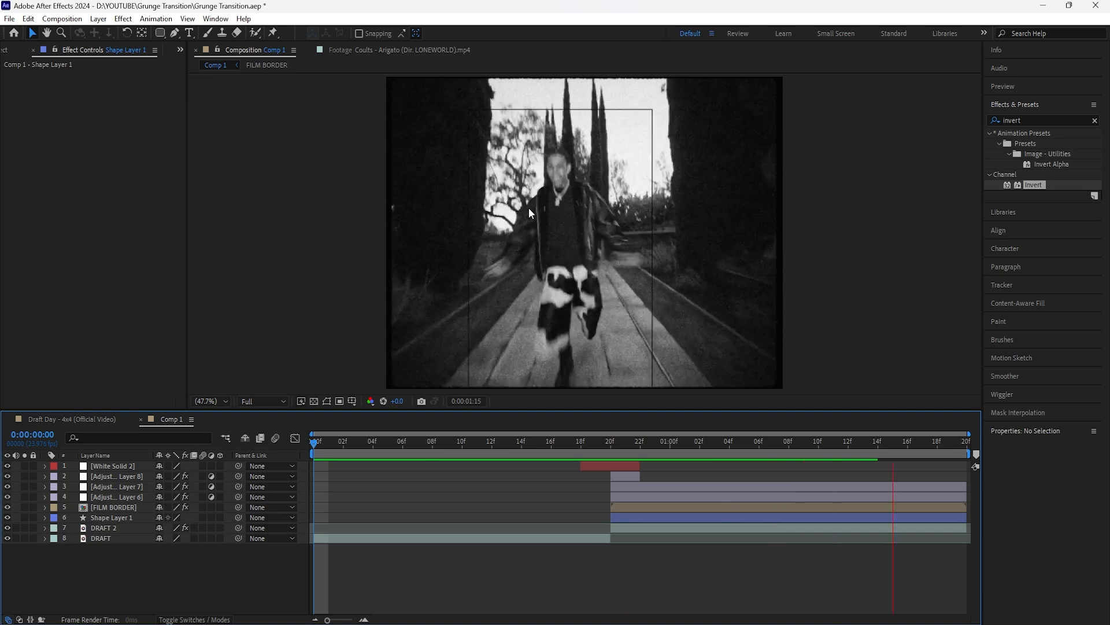
{"action": "left_click", "coordinate": [471, 577]}
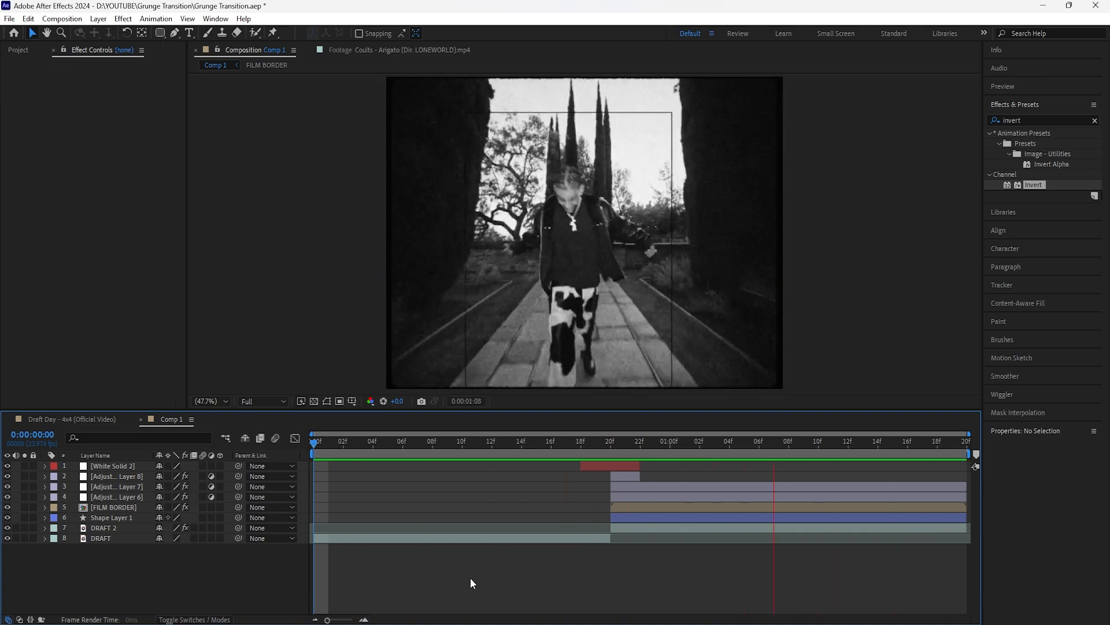